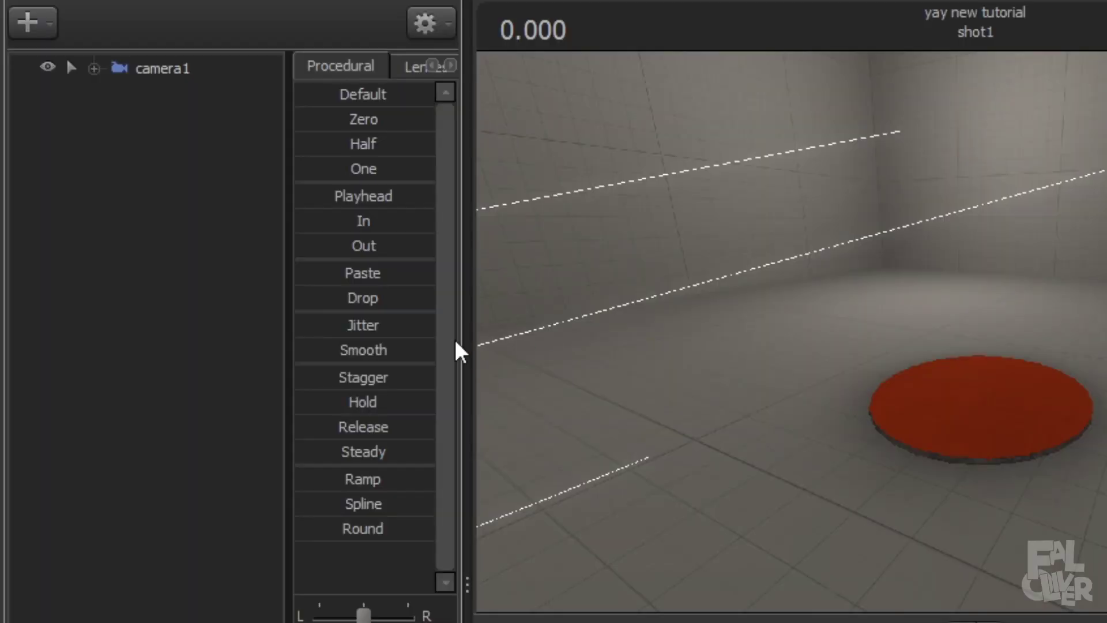
# Filter the model list for 'inkling' and add inkling_girl_hair1_redeye.mdl as a new animation set
pyautogui.rightClick(119, 193)
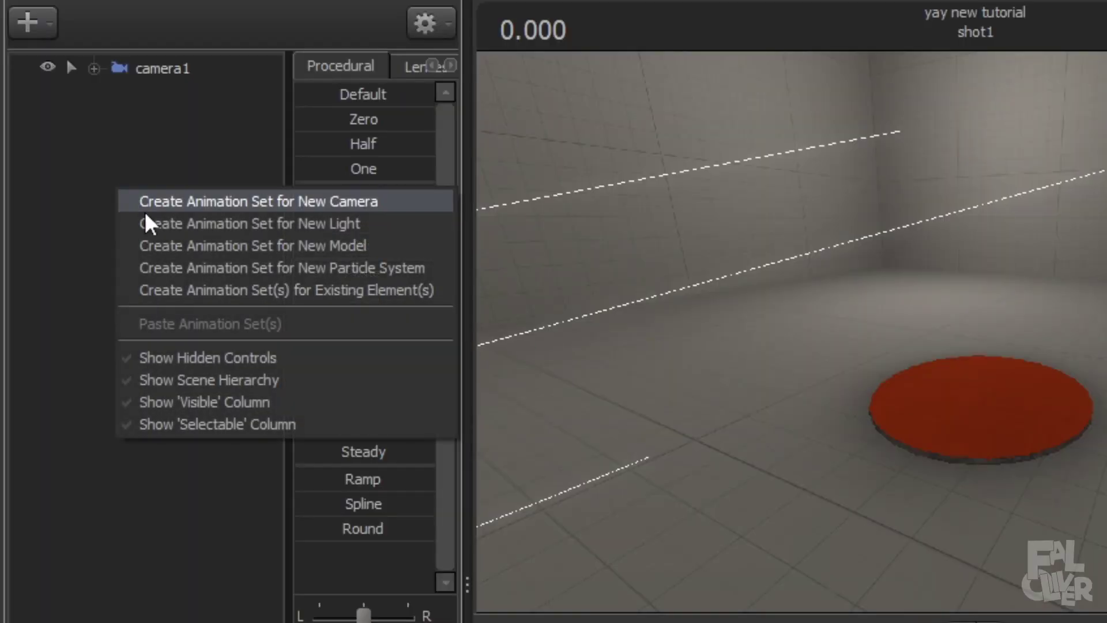
pyautogui.click(173, 246)
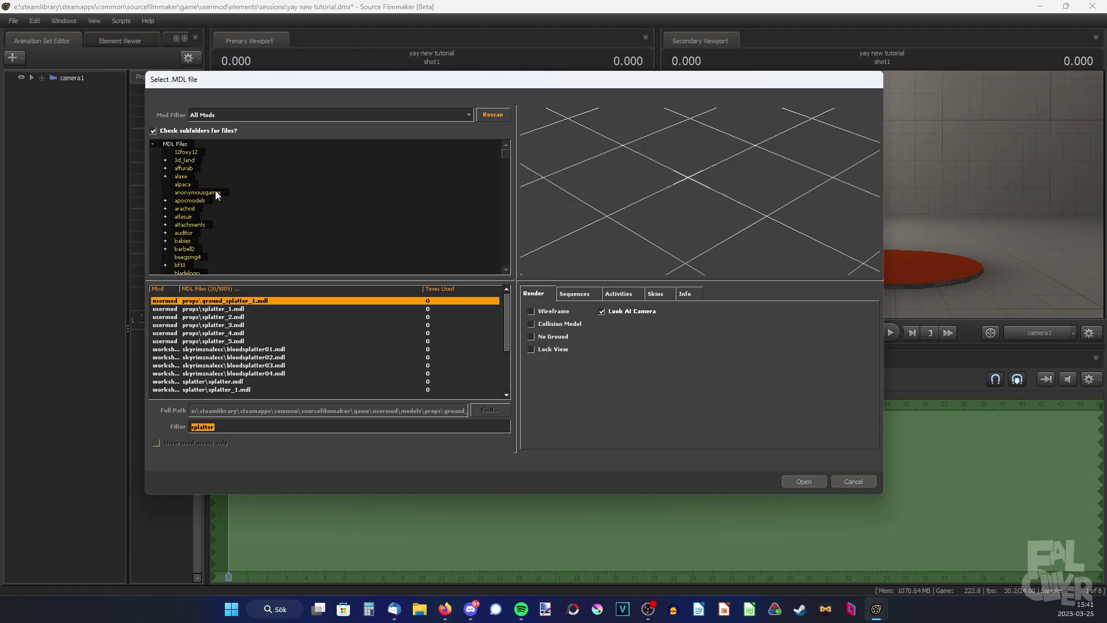
pyautogui.write('inkling')
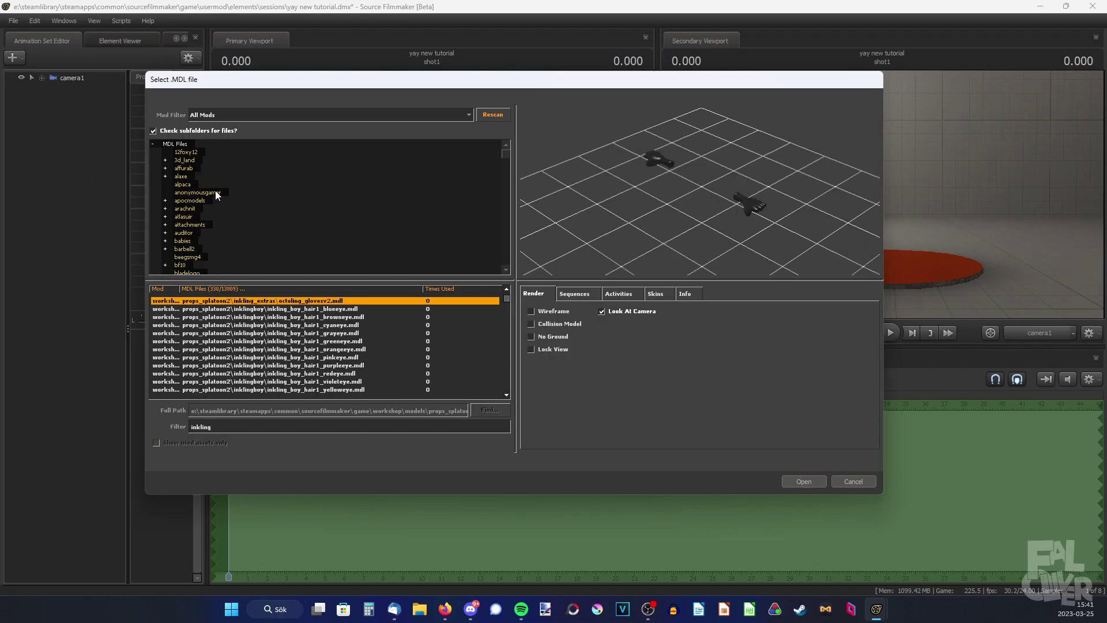
pyautogui.click(259, 327)
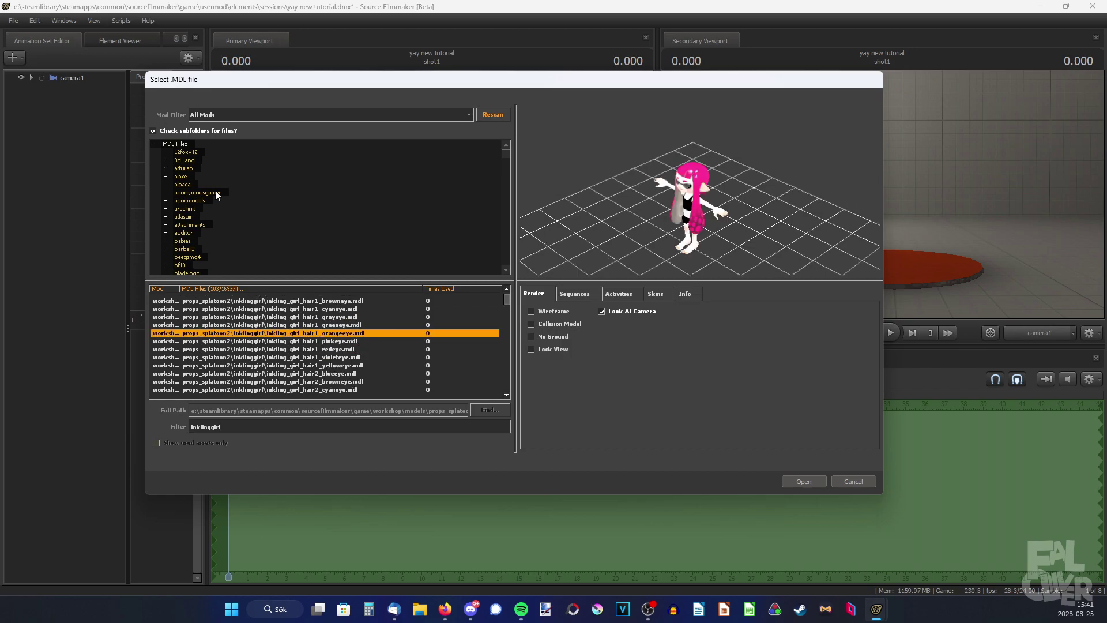
pyautogui.click(259, 349)
pyautogui.doubleClick(259, 348)
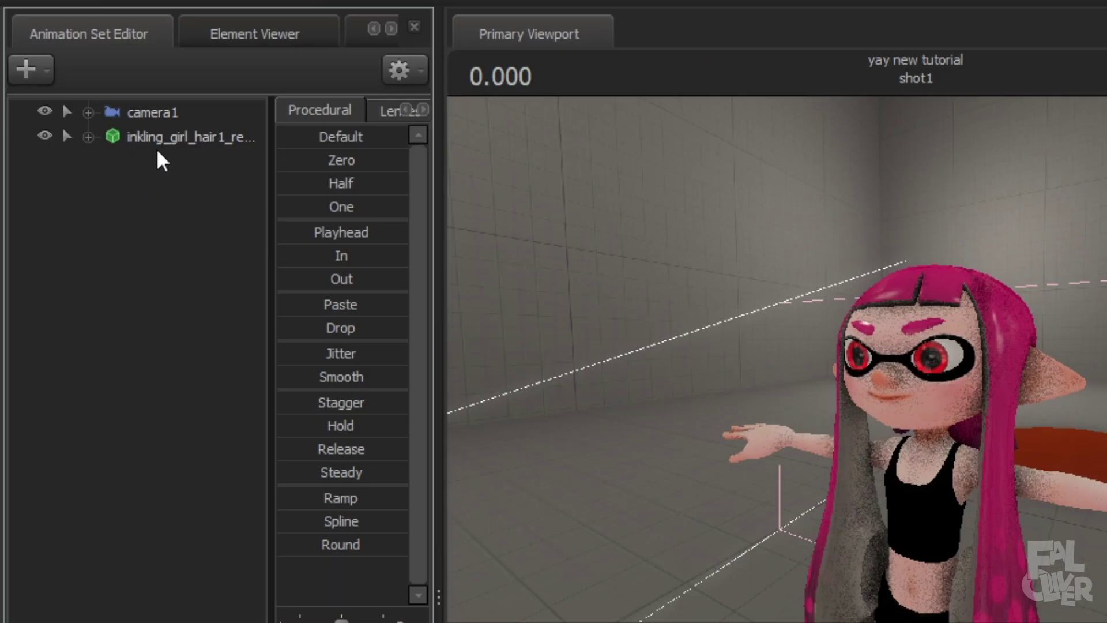
# Reveal the inkling girl model's game files in File Explorer
pyautogui.rightClick(73, 92)
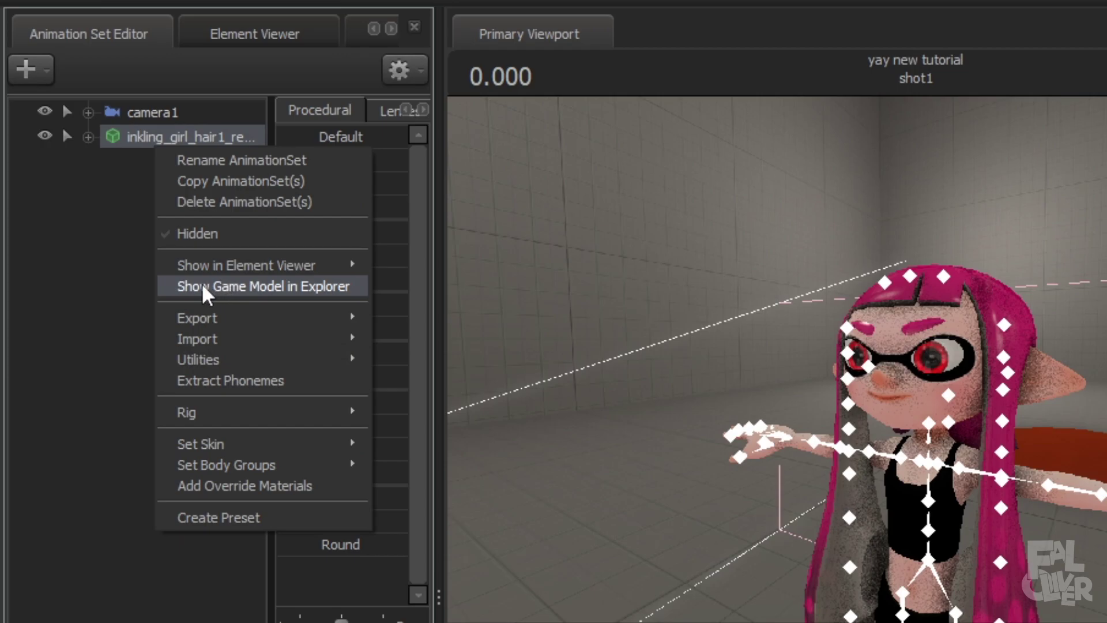
pyautogui.click(258, 287)
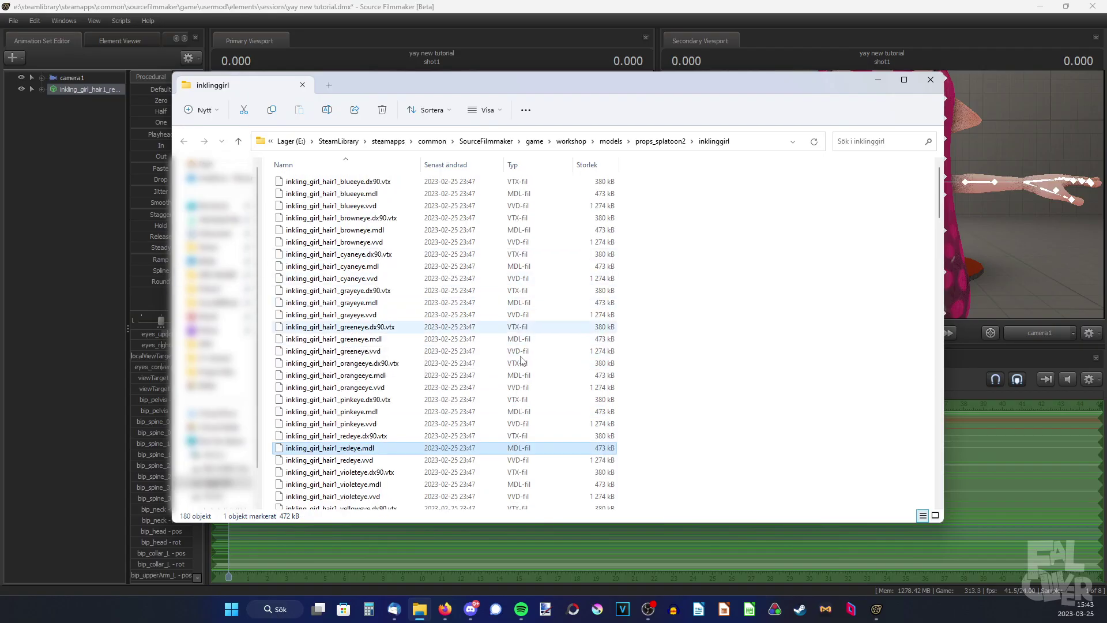
pyautogui.scroll(-2, 374, 343)
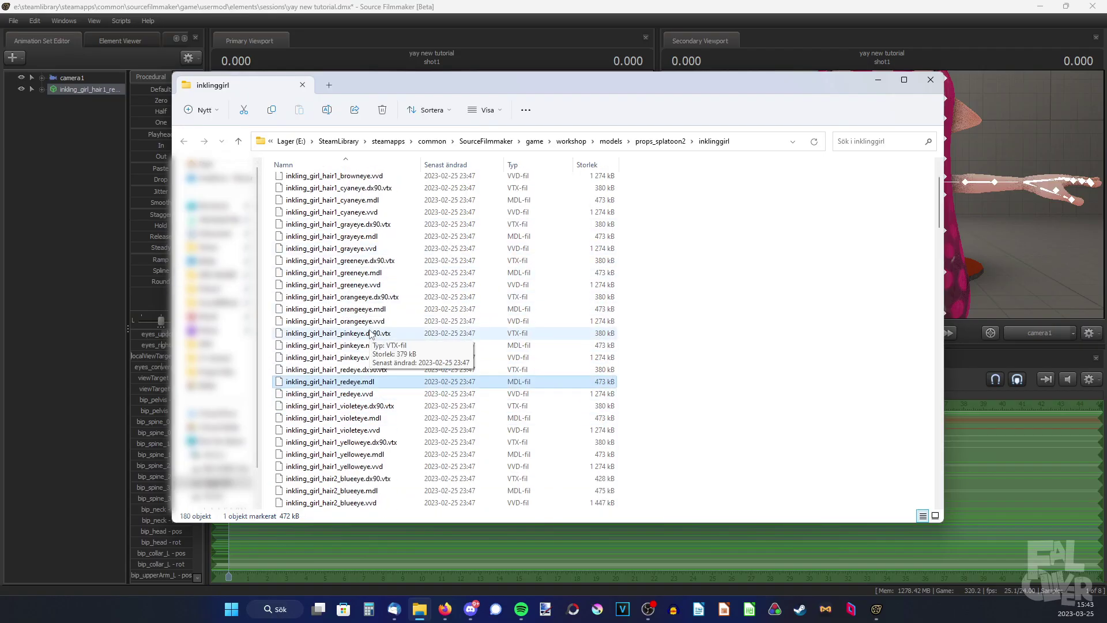
pyautogui.click(745, 268)
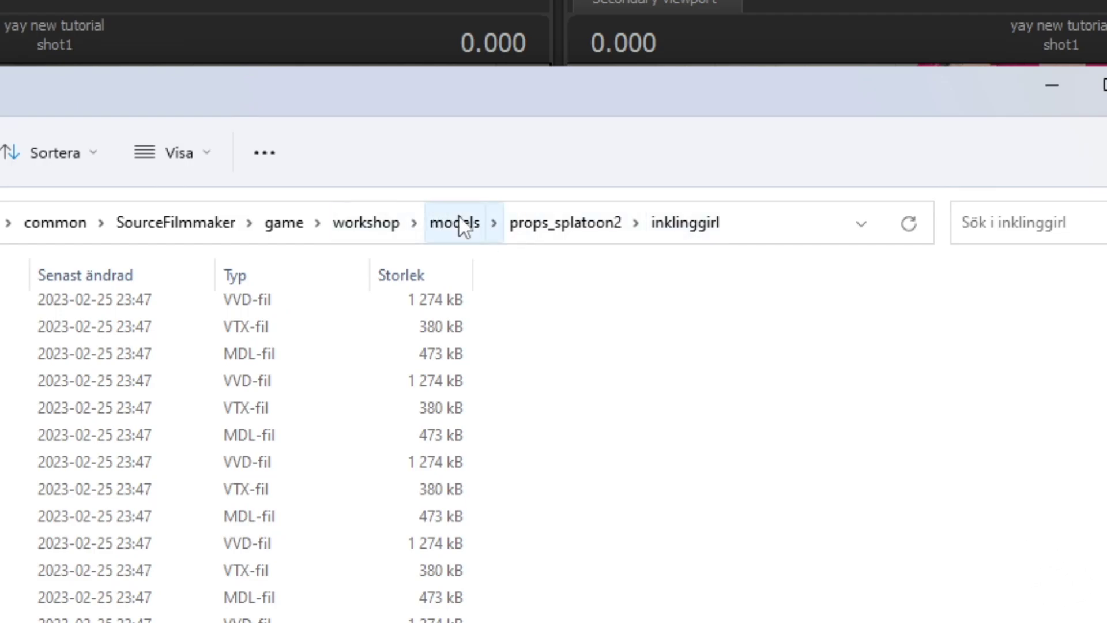
# Browse from workshop to materials > models > props_splatoon2 > inklinggirl to reach inkling_girl_body.vtf
pyautogui.click(362, 225)
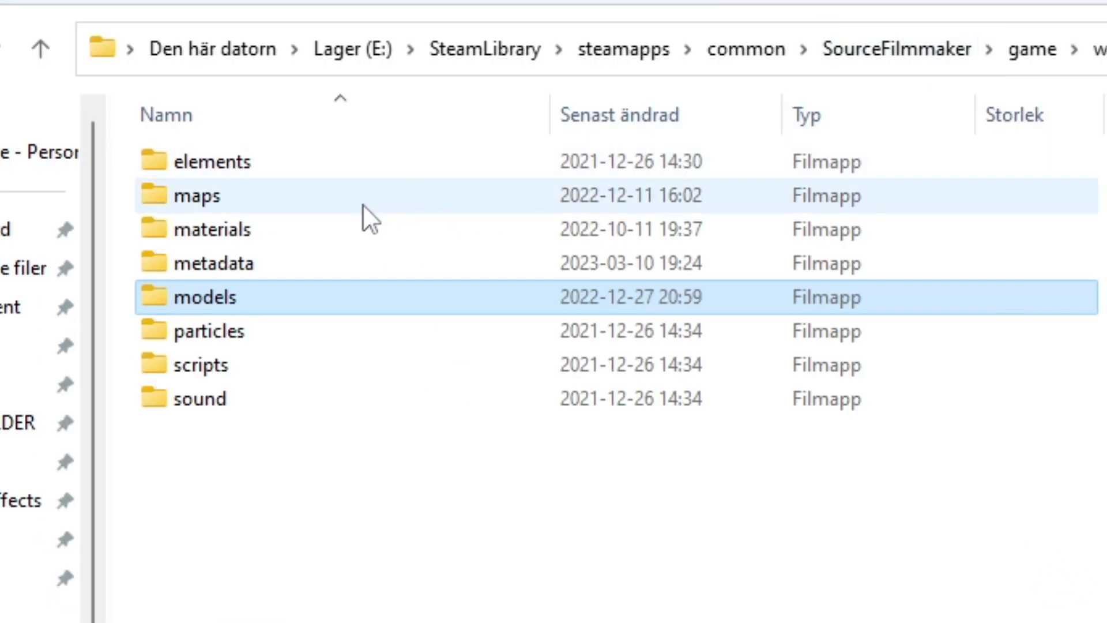
pyautogui.doubleClick(324, 222)
pyautogui.scroll(-20, 324, 222)
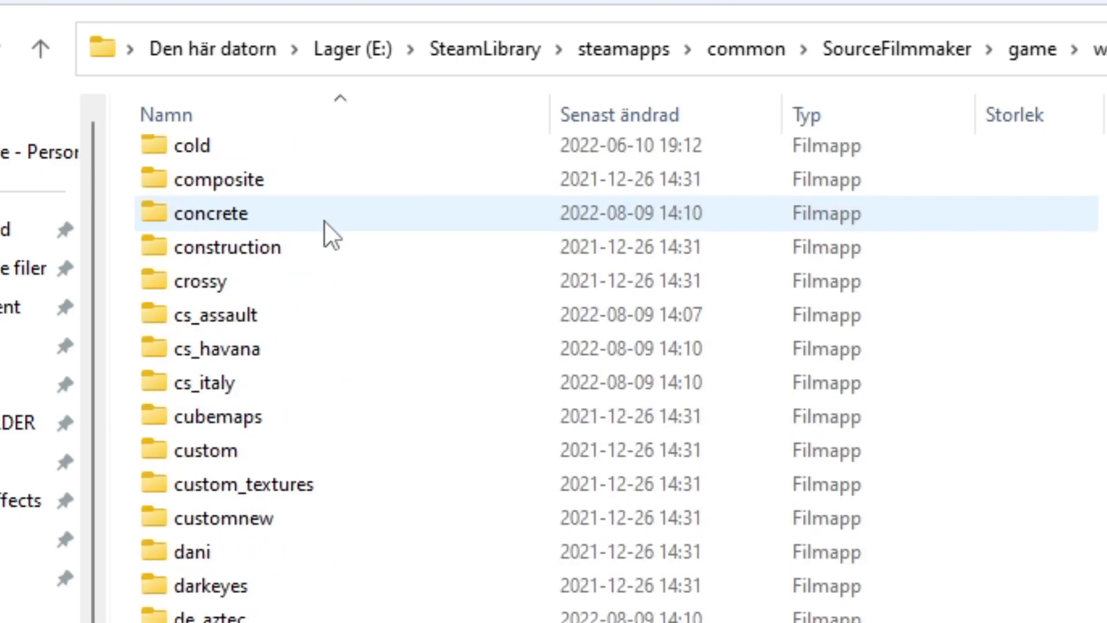
pyautogui.scroll(3, 325, 222)
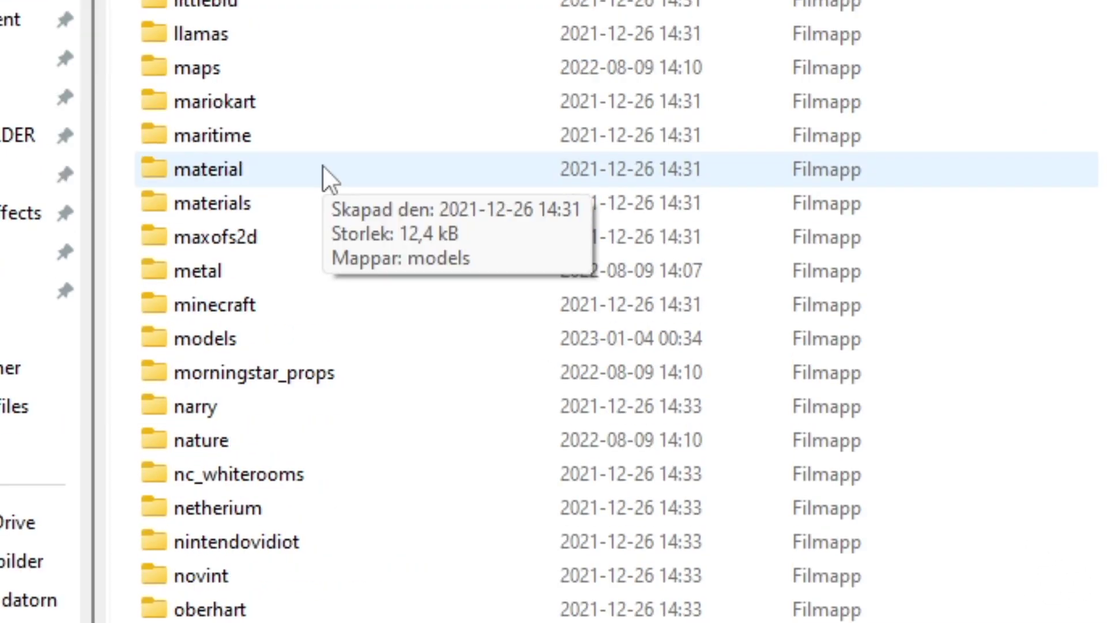
pyautogui.doubleClick(267, 348)
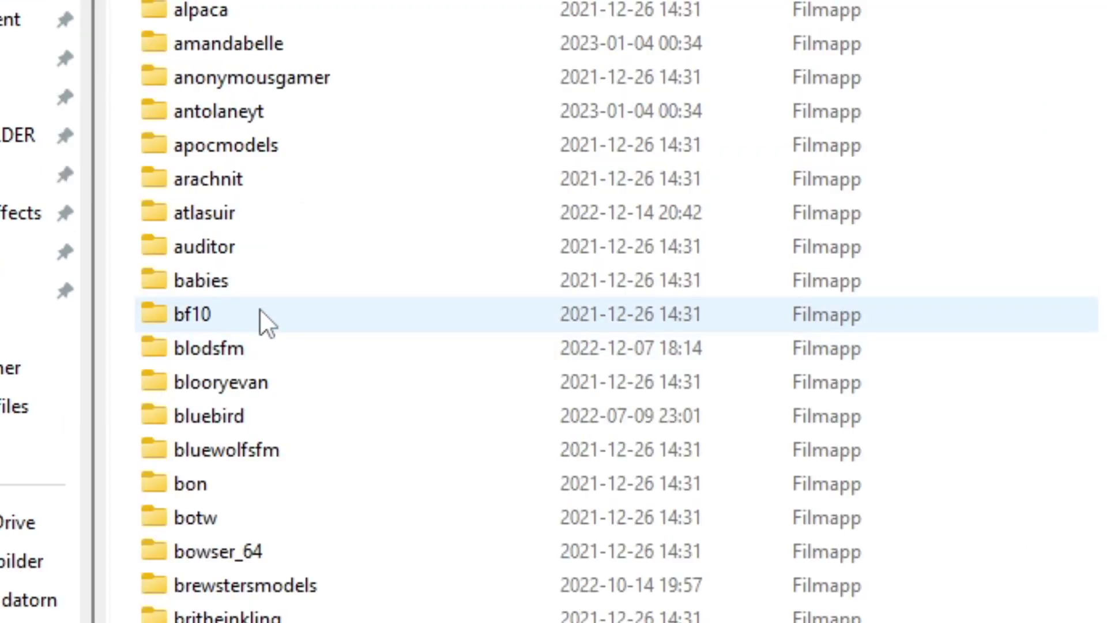
pyautogui.scroll(-20, 261, 311)
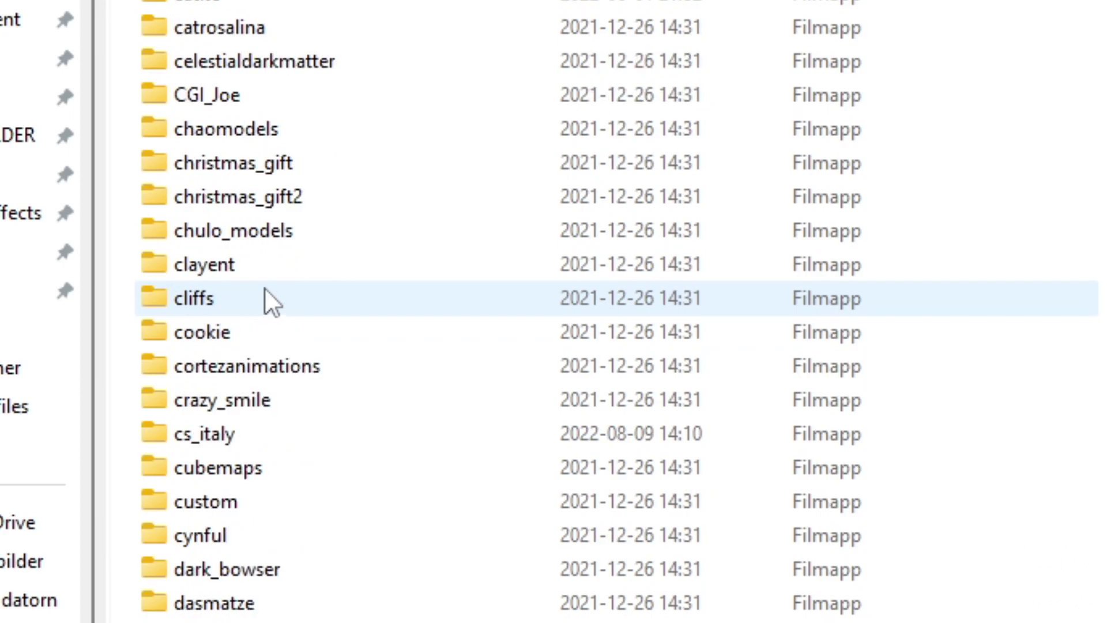
pyautogui.scroll(-12, 266, 283)
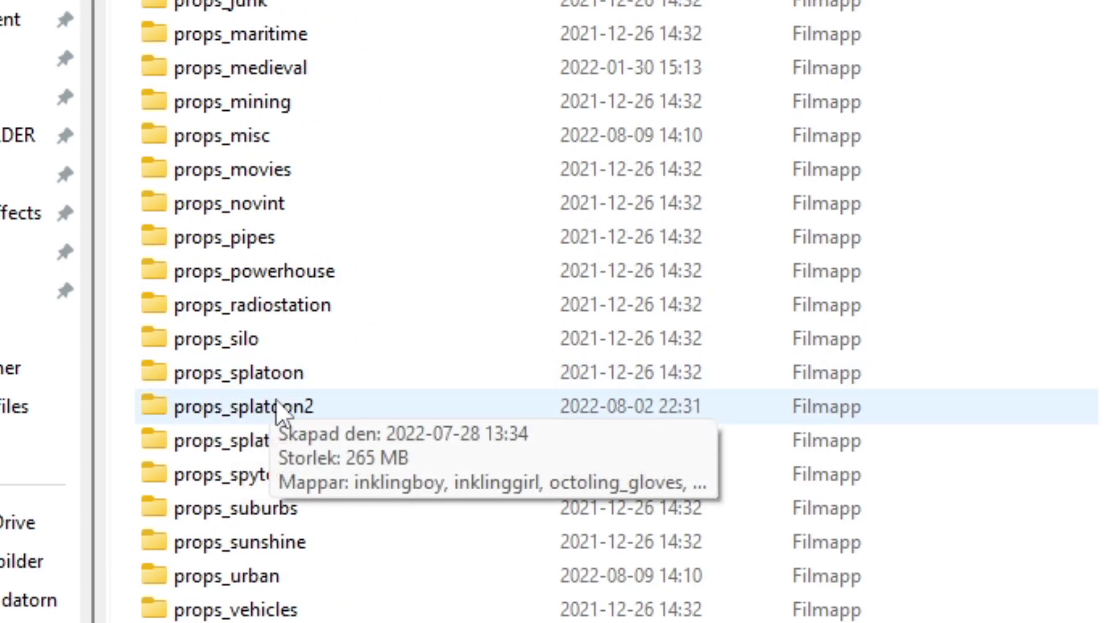
pyautogui.doubleClick(276, 406)
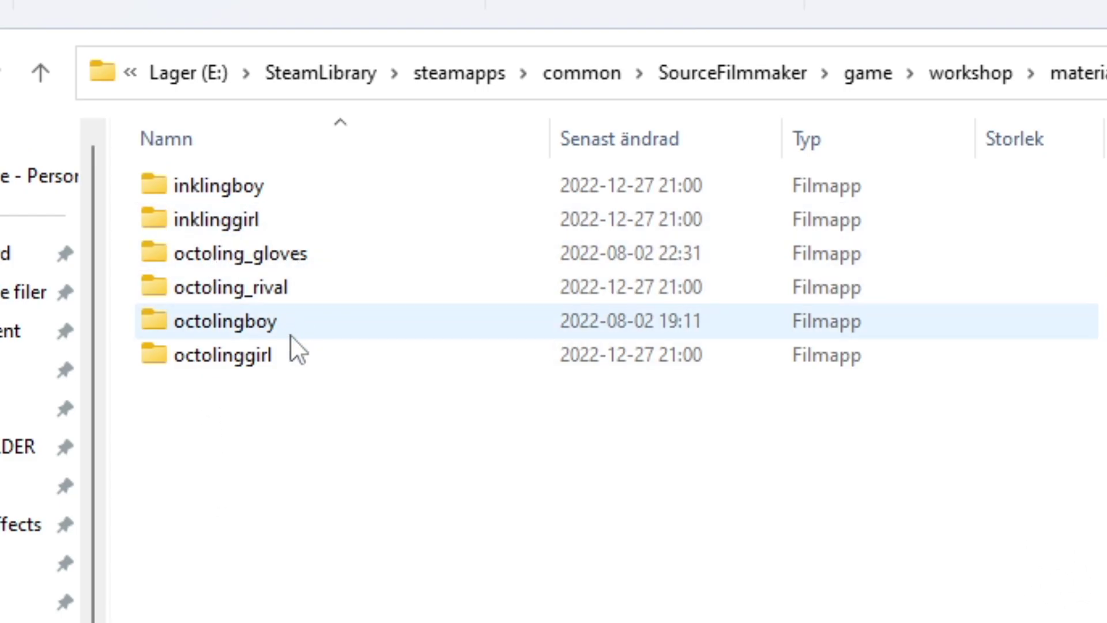
pyautogui.doubleClick(230, 219)
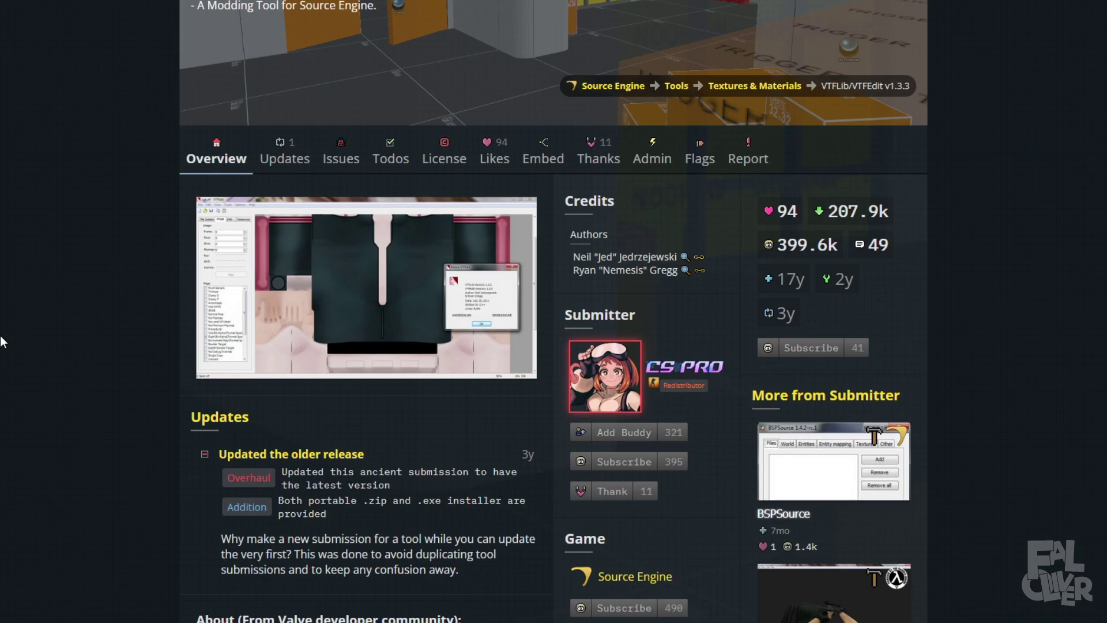
pyautogui.scroll(-1, 45, 226)
pyautogui.scroll(-10, 45, 226)
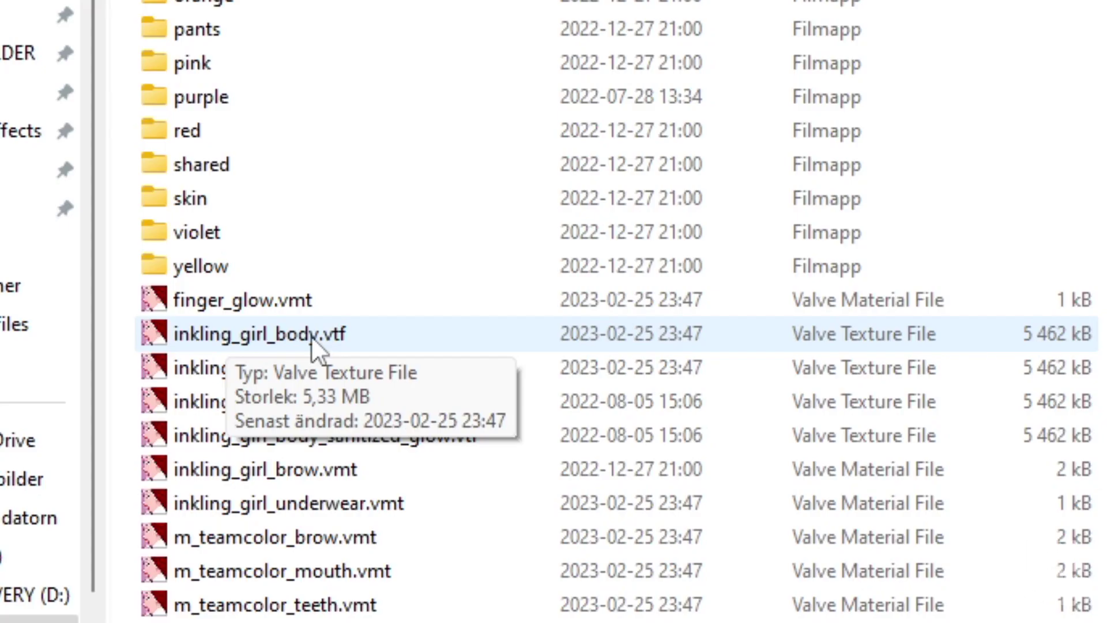
# Launch VTFEdit, load inkling_girl_body.vtf into it, and copy the texture image
pyautogui.press('super')
pyautogui.write('vtf')
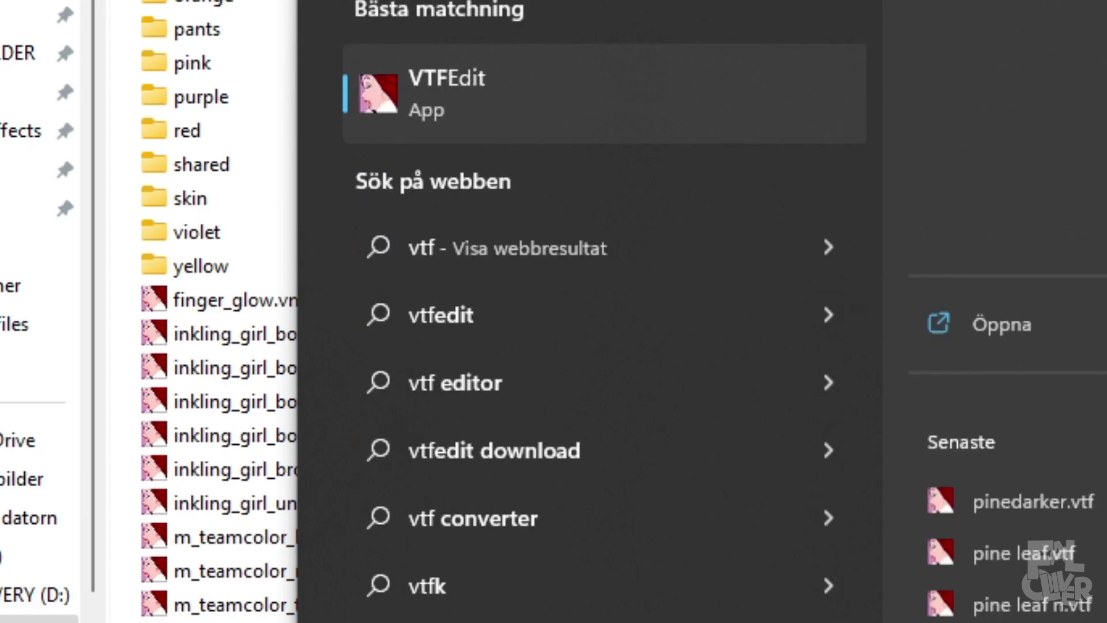
pyautogui.press('Return')
pyautogui.moveTo(144, 414); pyautogui.dragTo(715, 294)
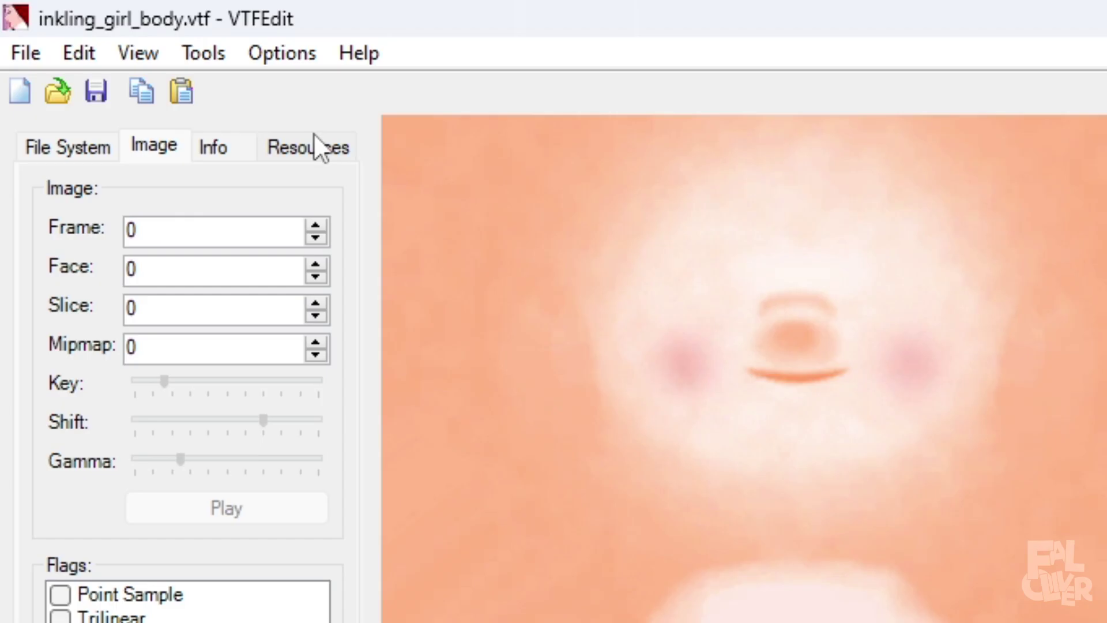
pyautogui.click(142, 91)
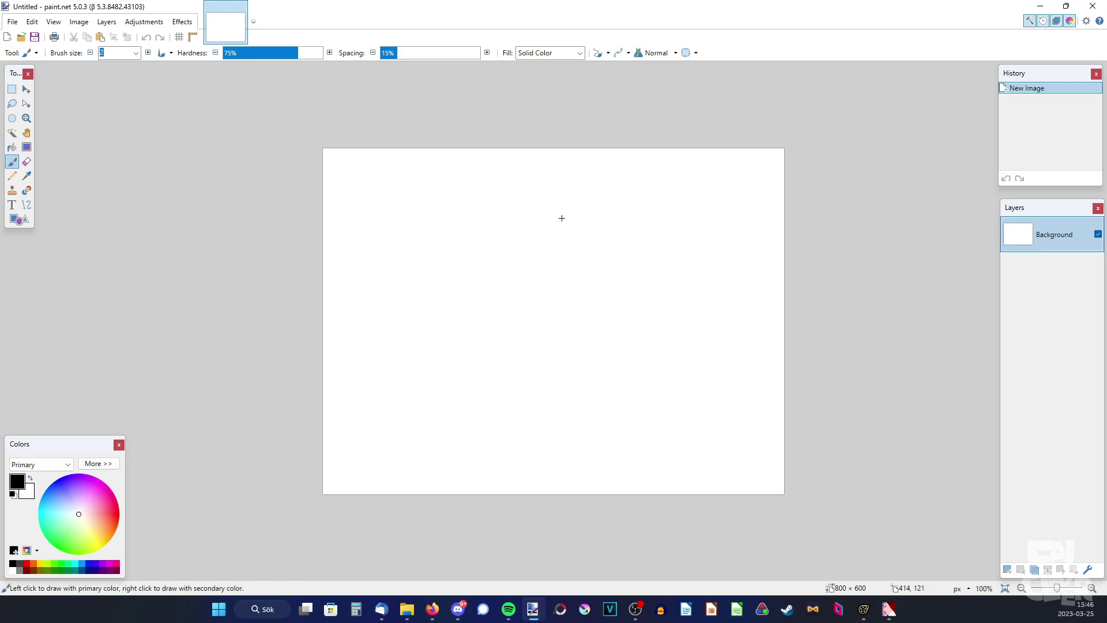
# Paste the body texture into paint.net, expanding the canvas to 1024 × 1024, then deselect
pyautogui.hotkey('ctrl', 'v')
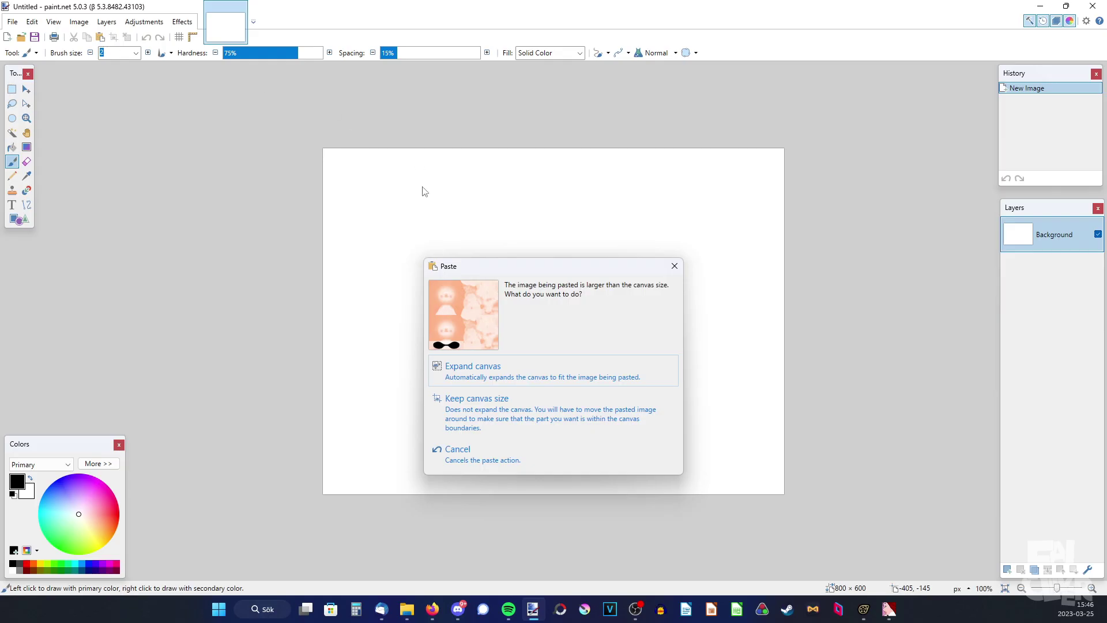
pyautogui.click(455, 375)
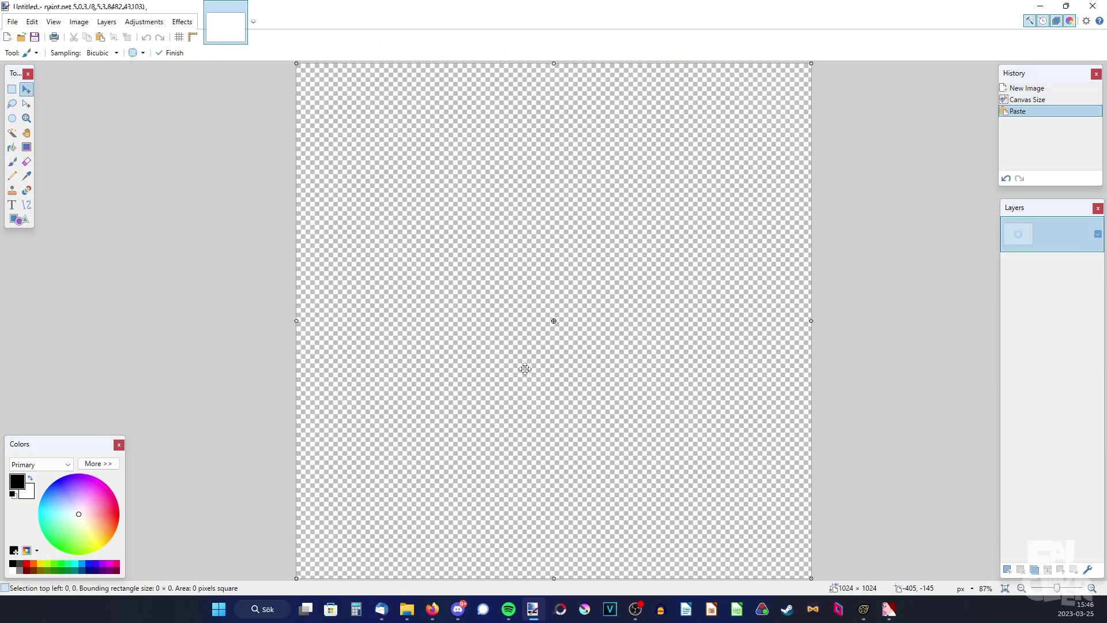
pyautogui.keyDown('ctrl'); pyautogui.scroll(3, 403, 478); pyautogui.keyUp('ctrl')
pyautogui.keyDown('ctrl'); pyautogui.scroll(-3, 383, 506); pyautogui.keyUp('ctrl')
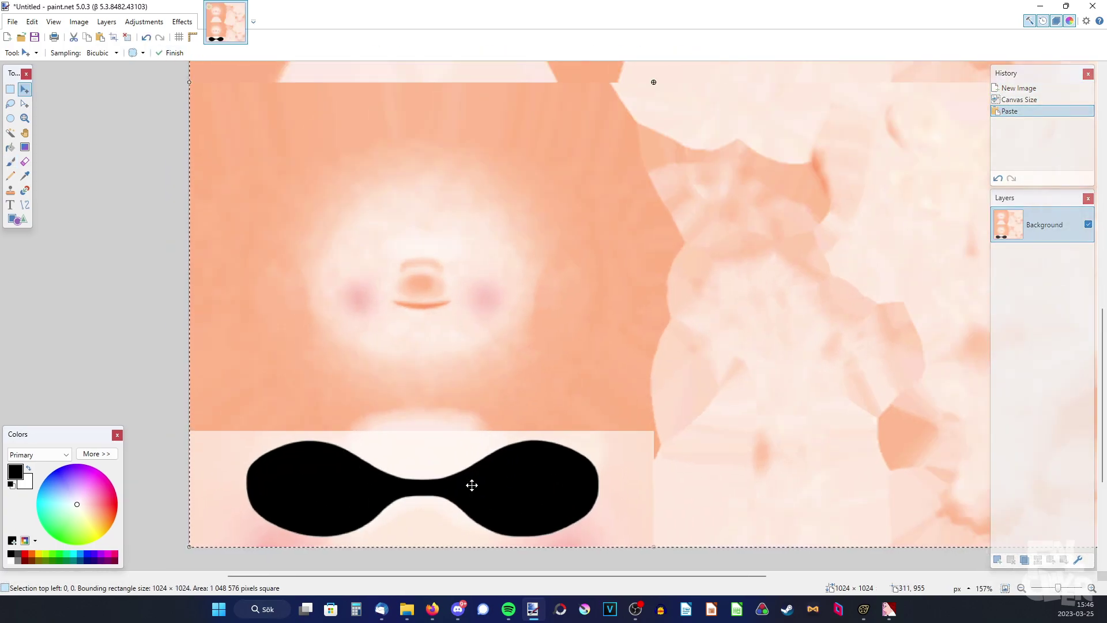
pyautogui.keyDown('ctrl'); pyautogui.scroll(-3, 461, 487); pyautogui.keyUp('ctrl')
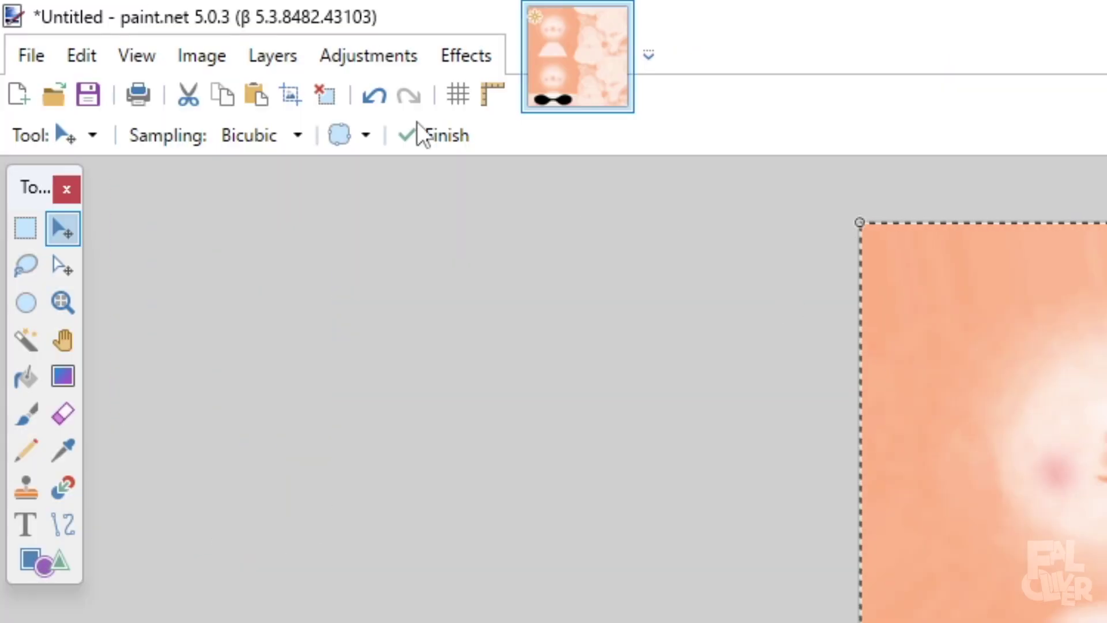
pyautogui.click(328, 104)
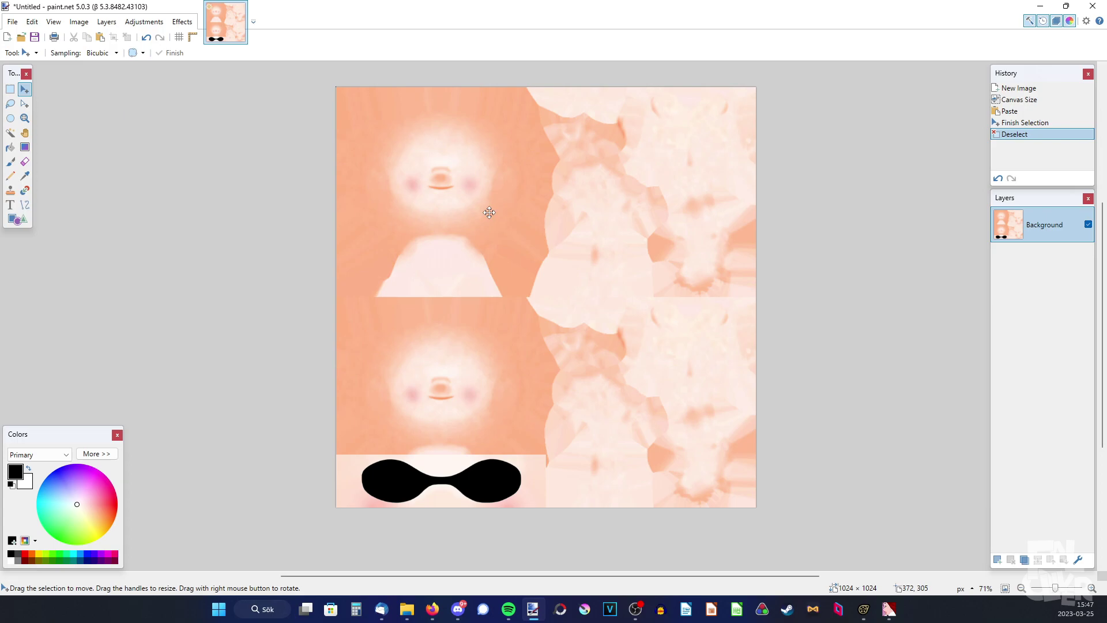
# Compare the orange body texture with the starred eyelid image
pyautogui.keyDown('ctrl'); pyautogui.scroll(2, 608, 302); pyautogui.keyUp('ctrl')
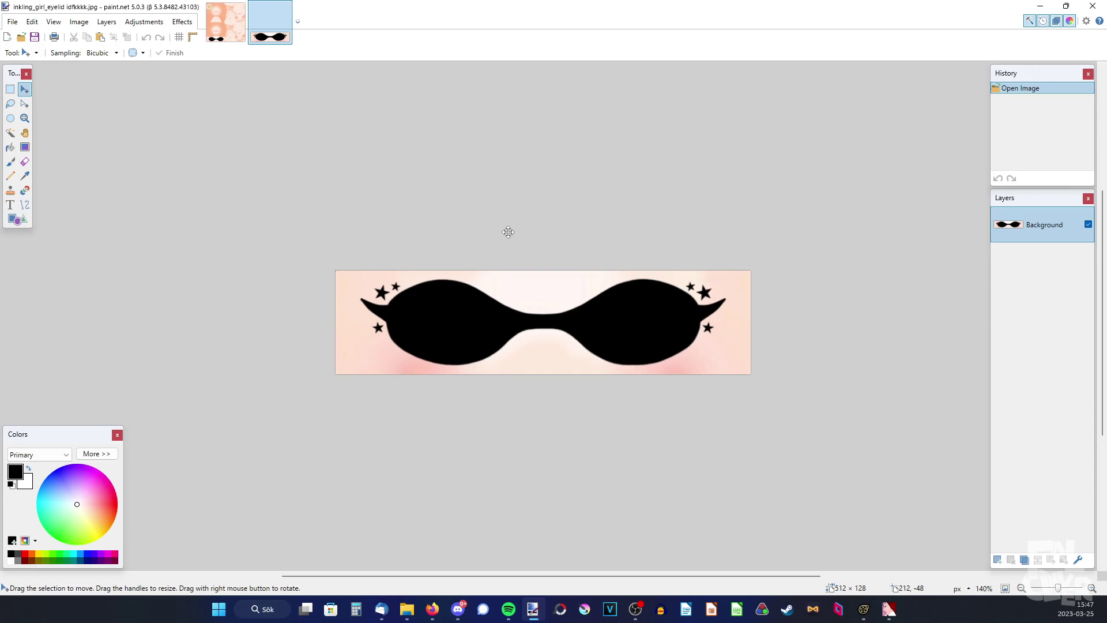
pyautogui.keyDown('ctrl'); pyautogui.scroll(1, 507, 232); pyautogui.keyUp('ctrl')
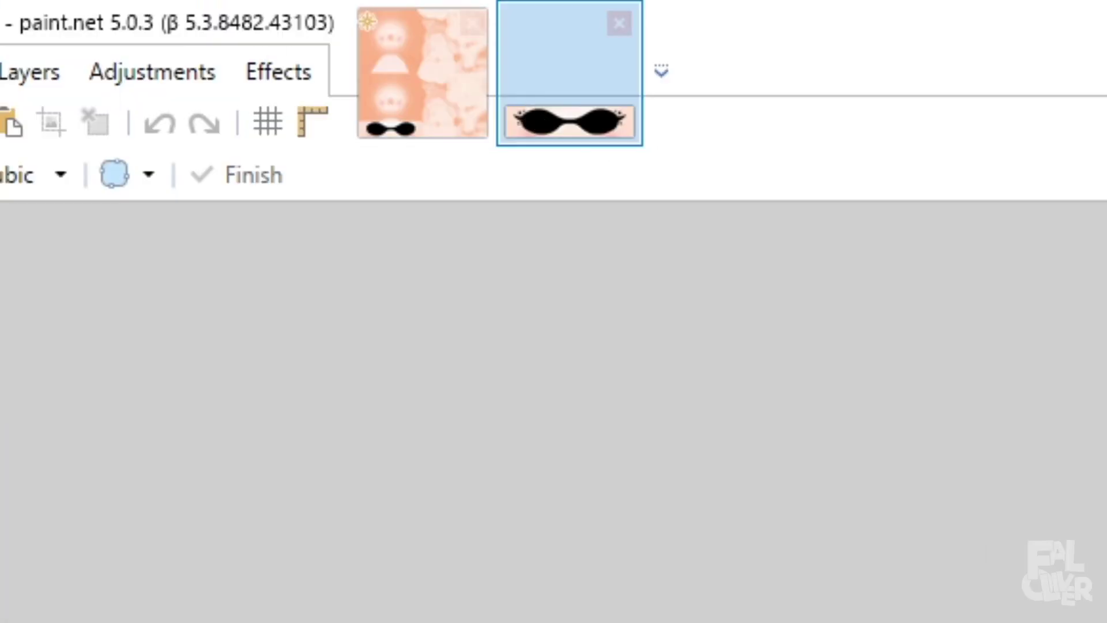
pyautogui.click(477, 81)
pyautogui.click(583, 94)
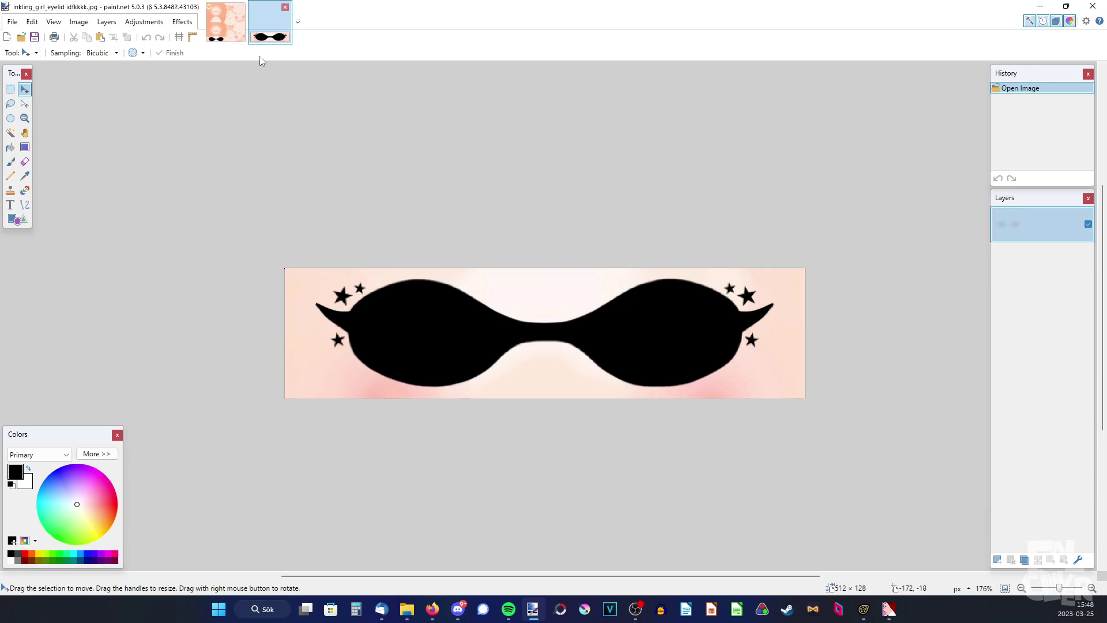
# Paste the starred eyelid image into the Untitled body texture and drag it down near the lower eyelids
pyautogui.click(225, 22)
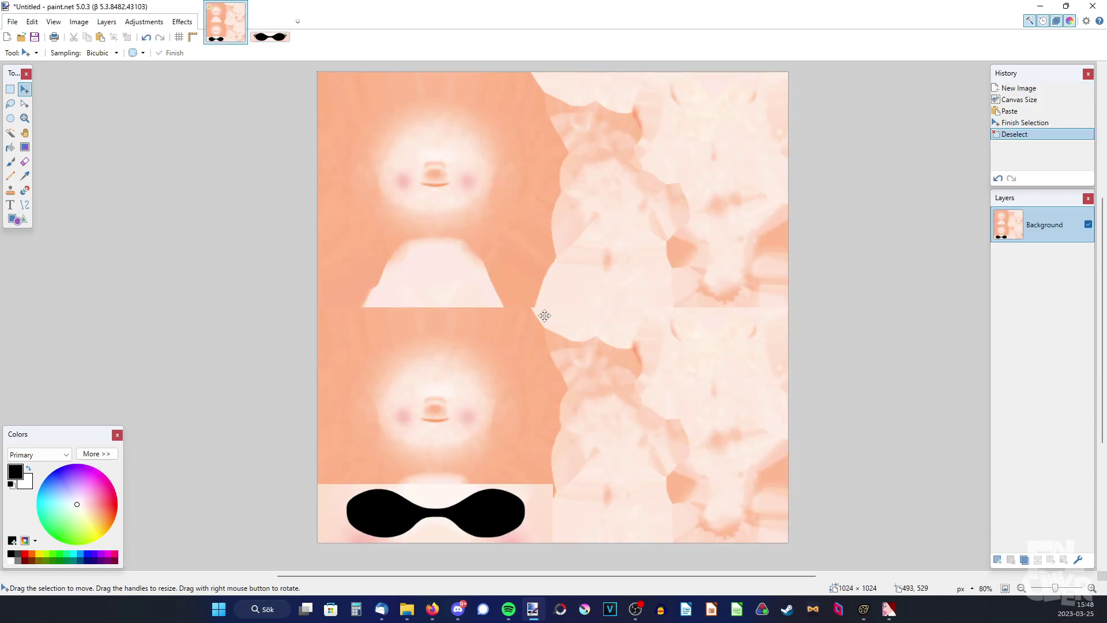
pyautogui.hotkey('ctrl', 'v')
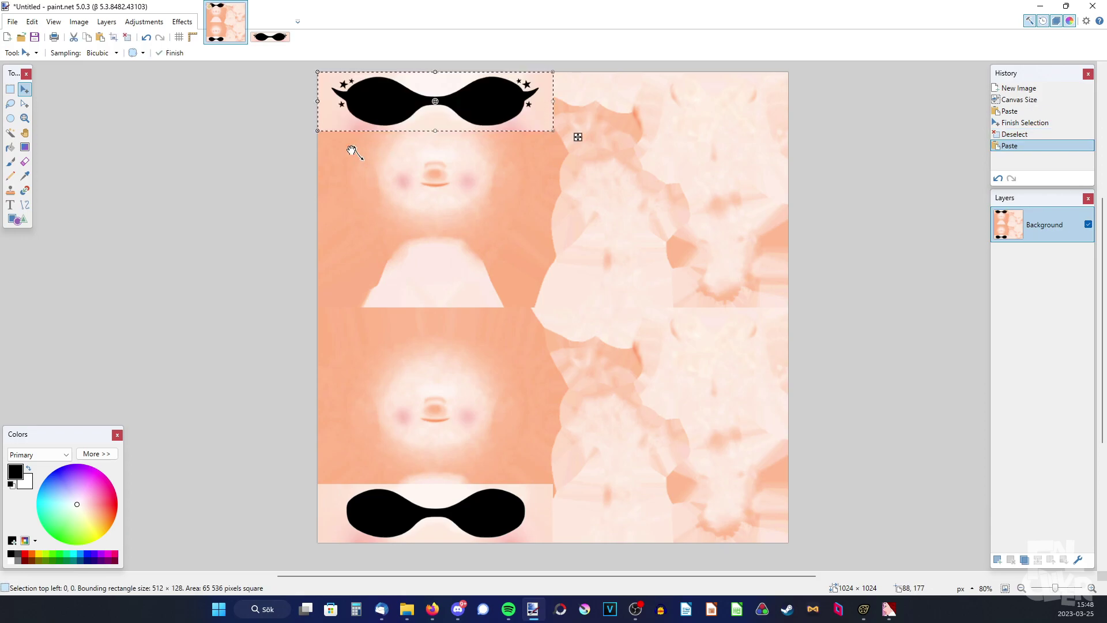
pyautogui.moveTo(352, 151); pyautogui.dragTo(339, 443)
pyautogui.keyDown('ctrl'); pyautogui.scroll(5, 338, 444); pyautogui.keyUp('ctrl')
pyautogui.moveTo(335, 354); pyautogui.dragTo(330, 356)
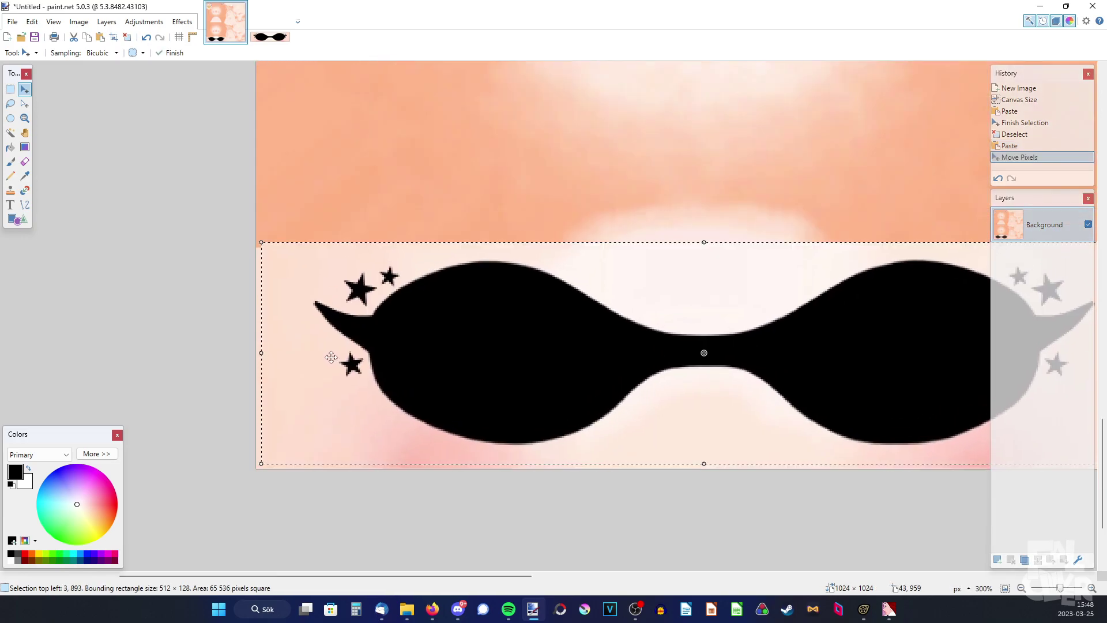
# Align the pasted eyelids exactly at top-left 0, 896 over the plain eyelids and deselect
pyautogui.keyDown('ctrl'); pyautogui.scroll(3, 252, 466); pyautogui.keyUp('ctrl')
pyautogui.keyDown('ctrl'); pyautogui.scroll(4, 252, 466); pyautogui.keyUp('ctrl')
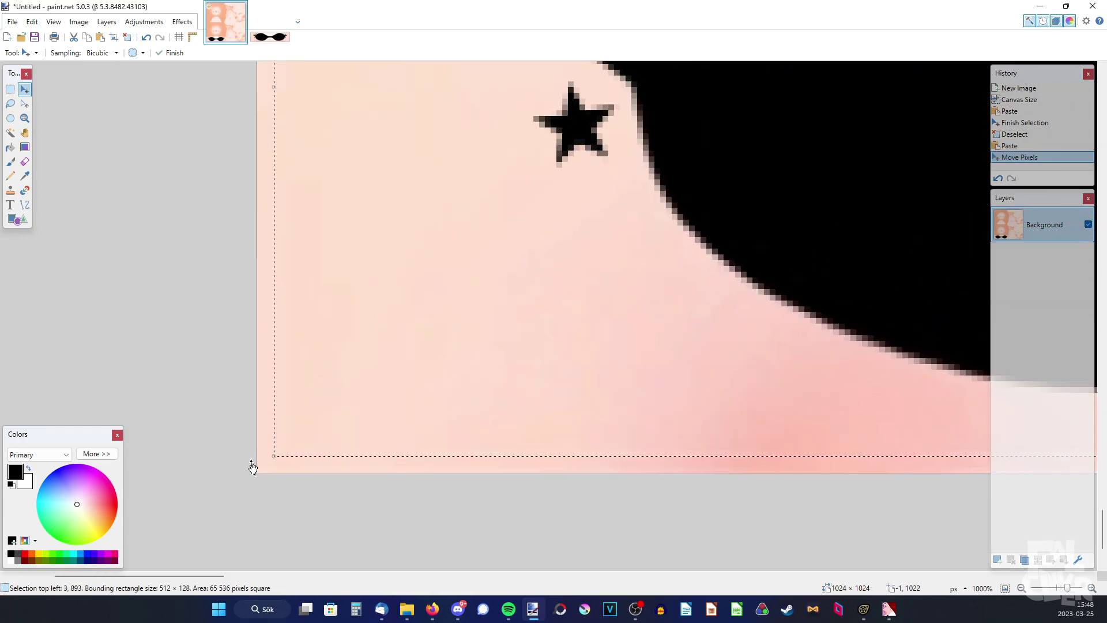
pyautogui.moveTo(309, 432); pyautogui.dragTo(289, 455)
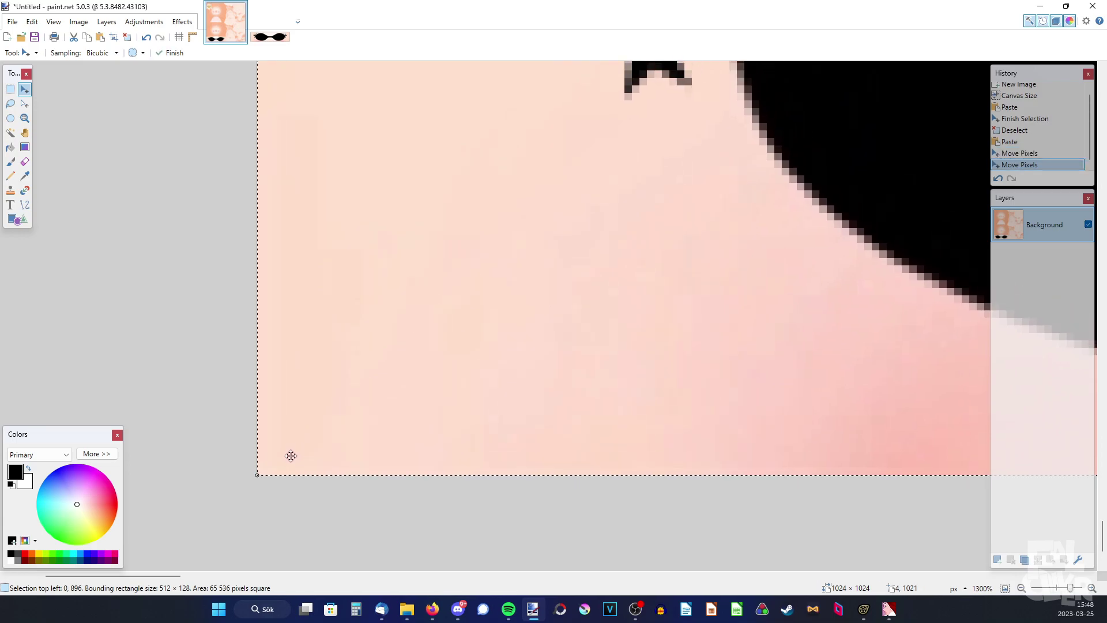
pyautogui.keyDown('ctrl'); pyautogui.scroll(-9, 250, 480); pyautogui.keyUp('ctrl')
pyautogui.keyDown('ctrl'); pyautogui.scroll(10, 737, 345); pyautogui.keyUp('ctrl')
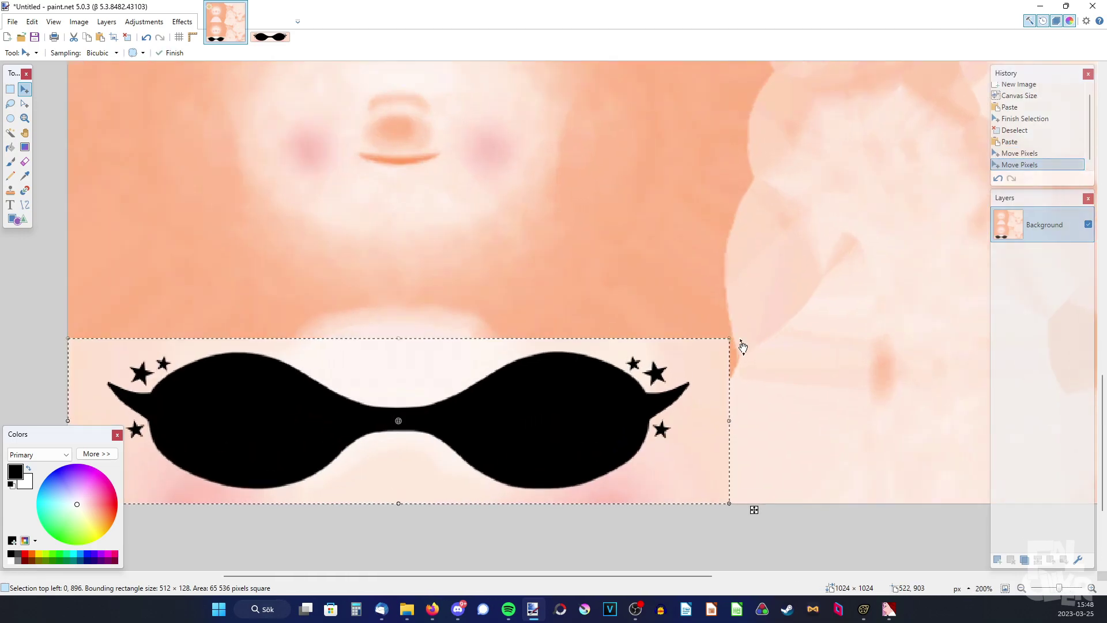
pyautogui.moveTo(591, 327); pyautogui.dragTo(627, 321)
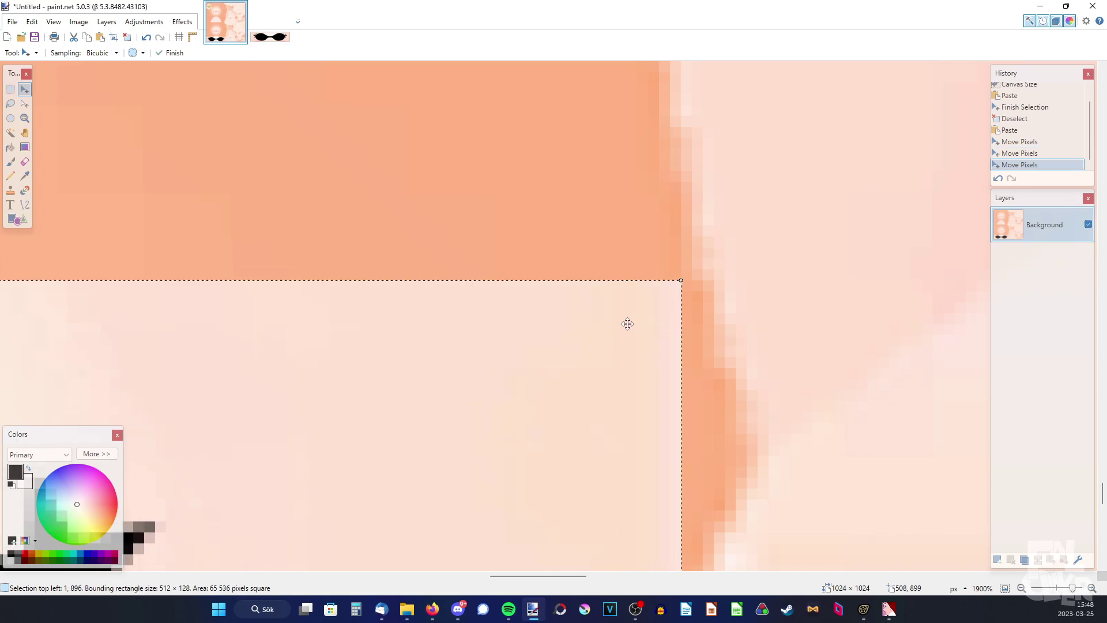
pyautogui.keyDown('ctrl'); pyautogui.scroll(-10, 627, 321); pyautogui.keyUp('ctrl')
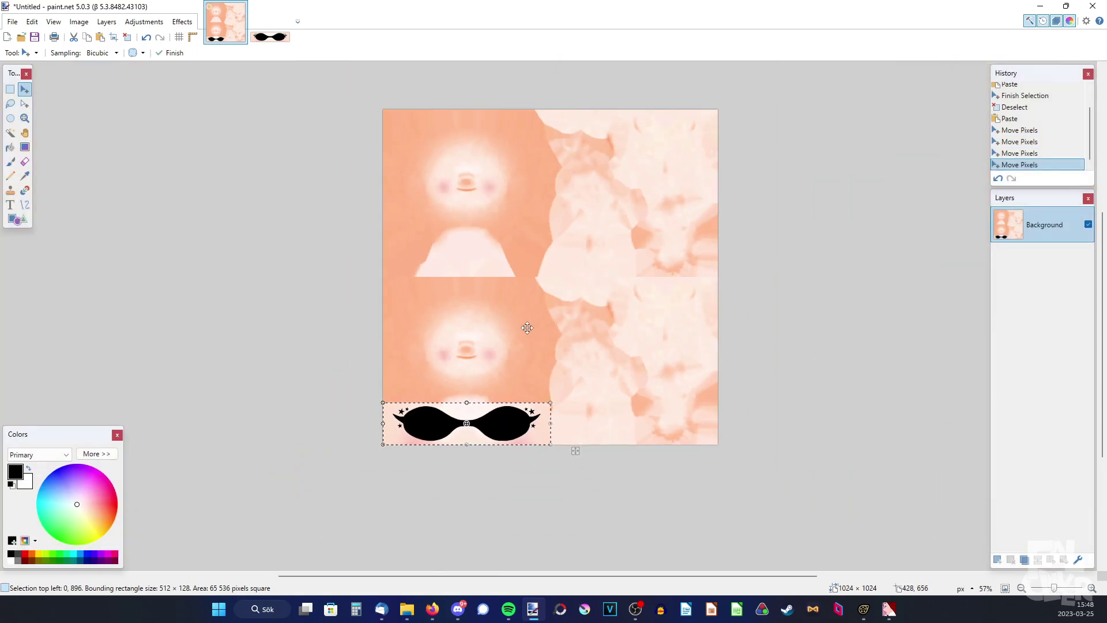
pyautogui.keyDown('ctrl'); pyautogui.scroll(-1, 526, 327); pyautogui.keyUp('ctrl')
pyautogui.click(128, 37)
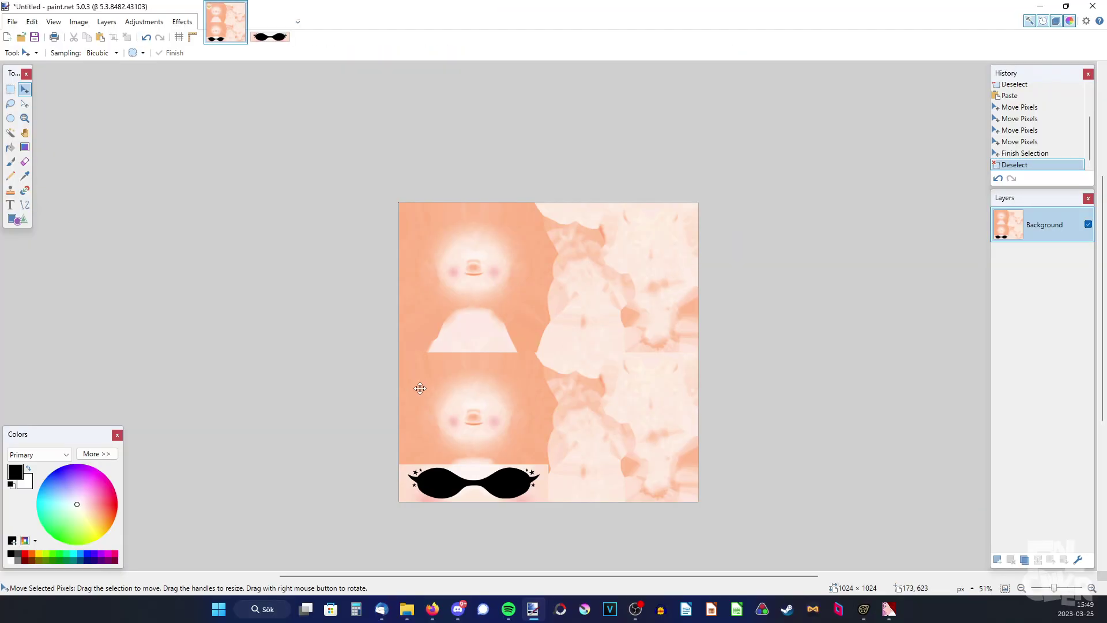
# Compare against the plain eyelids via history, then restore the starred version
pyautogui.scroll(4, 1035, 131)
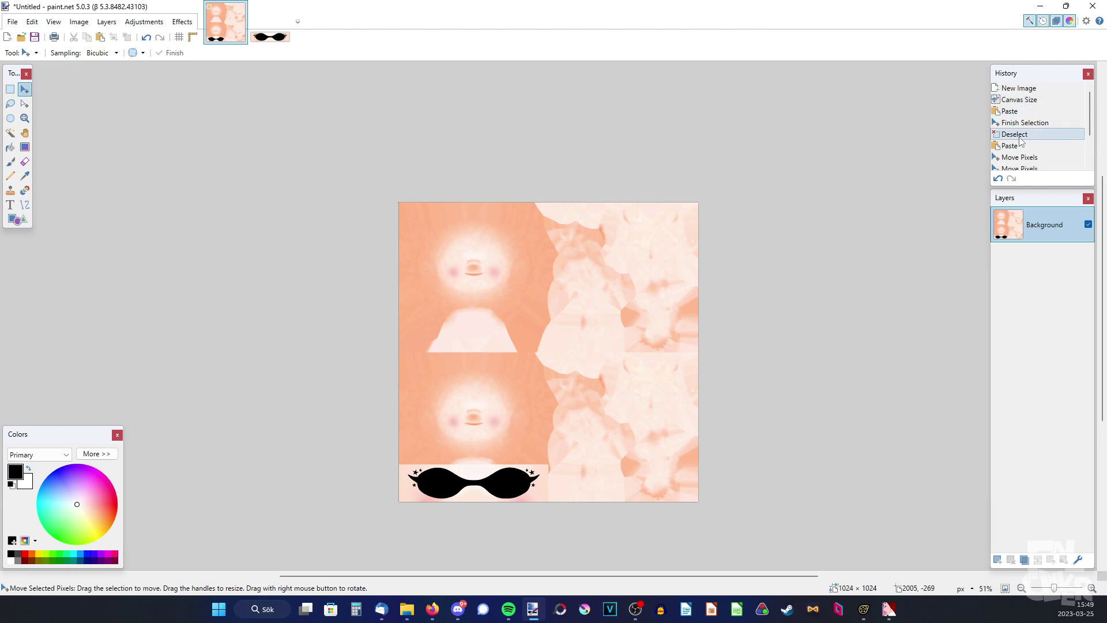
pyautogui.click(1017, 135)
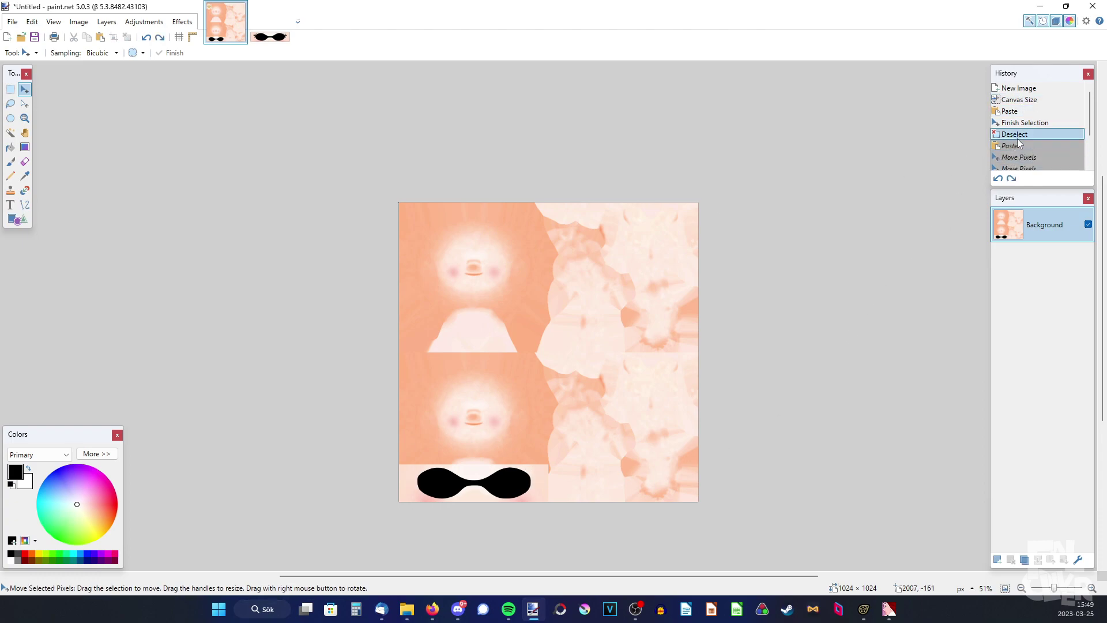
pyautogui.scroll(-2, 1028, 137)
pyautogui.click(1036, 166)
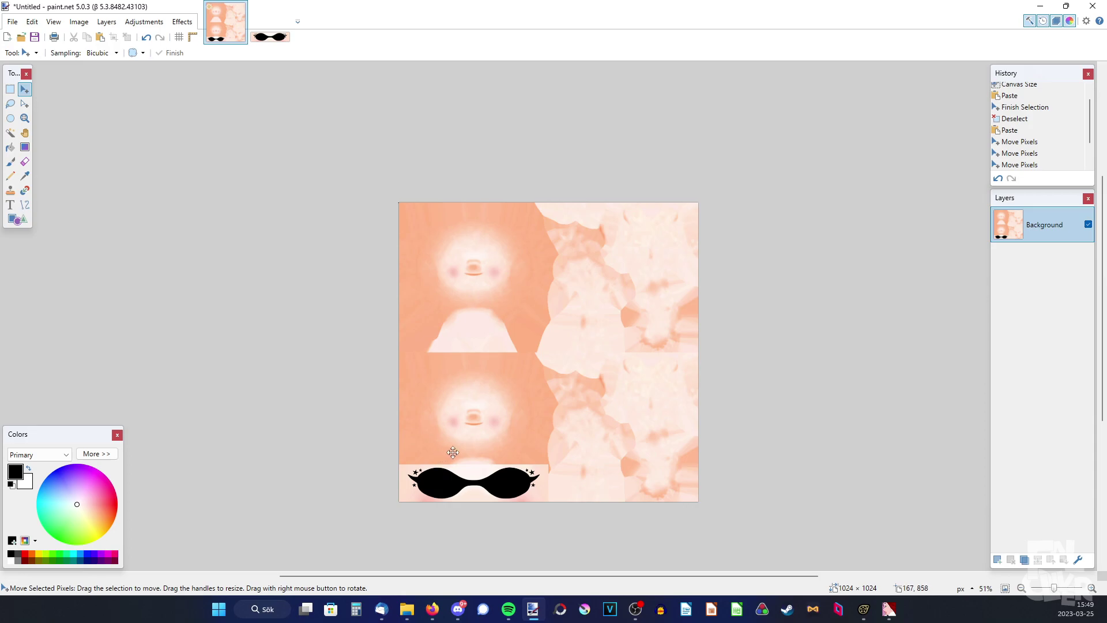
# On a new layer, draw a wider curved lash under the left eyelid's outer tip
pyautogui.keyDown('ctrl'); pyautogui.scroll(4, 477, 481); pyautogui.keyUp('ctrl')
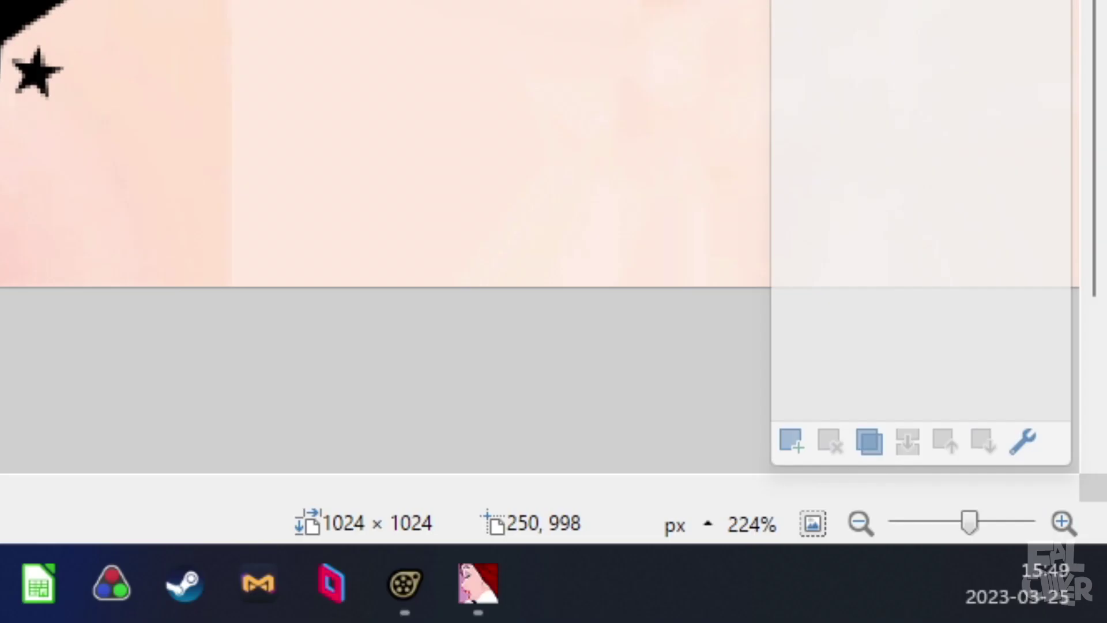
pyautogui.click(792, 444)
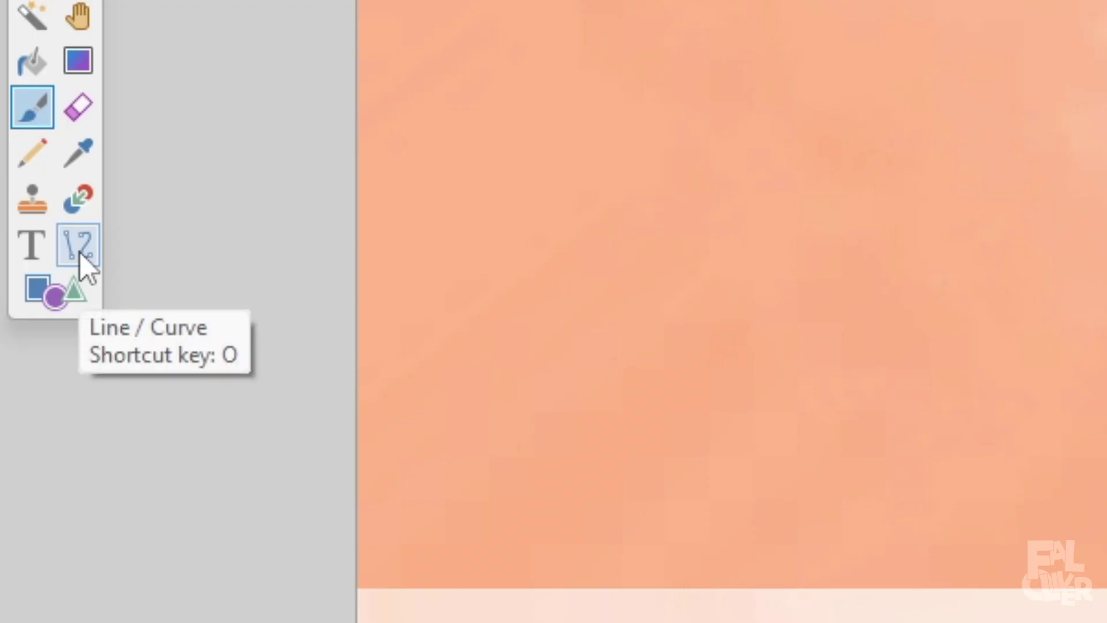
pyautogui.click(81, 253)
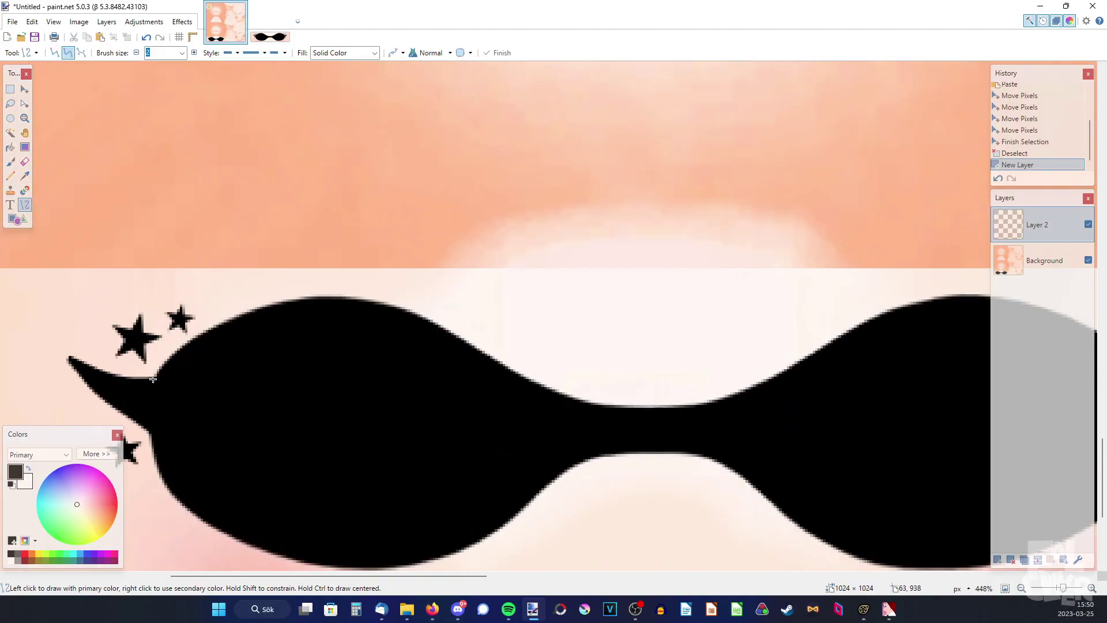
pyautogui.moveTo(242, 389)
pyautogui.mouseDown()
pyautogui.moveTo(155, 414)
pyautogui.moveTo(188, 418)
pyautogui.moveTo(185, 437)
pyautogui.mouseUp()
pyautogui.press(']')
pyautogui.press(']')
pyautogui.press('Return')
# Erase the stray end of the curve and fill the gap at its tip with the paintbrush
pyautogui.click(24, 161)
pyautogui.keyDown('ctrl'); pyautogui.scroll(5, 198, 447); pyautogui.keyUp('ctrl')
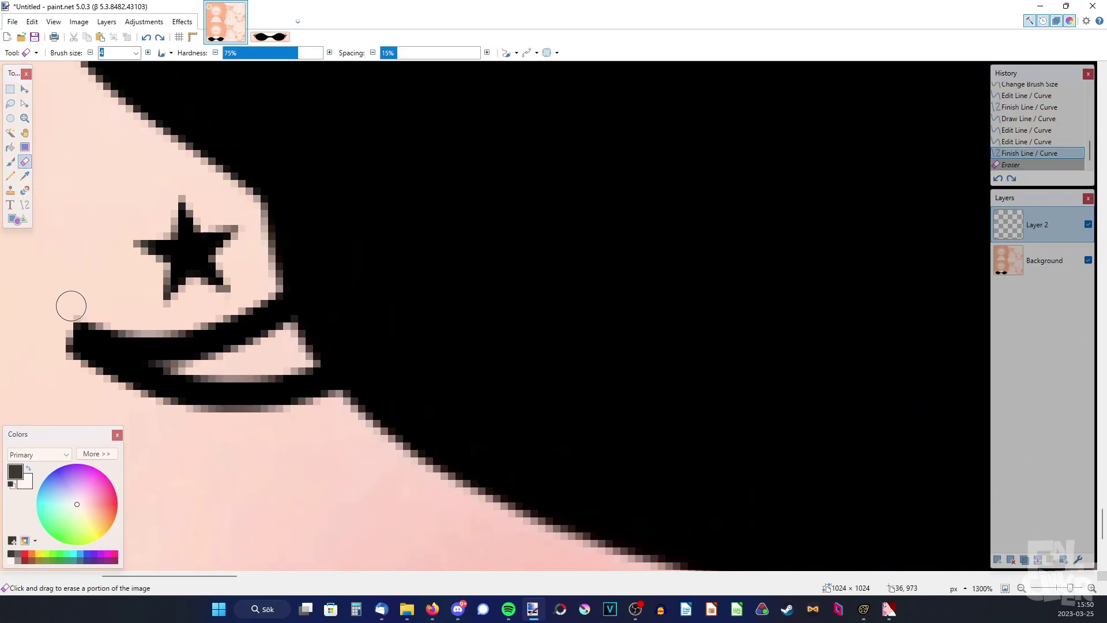
pyautogui.moveTo(71, 306)
pyautogui.mouseDown()
pyautogui.moveTo(119, 321)
pyautogui.moveTo(69, 337)
pyautogui.mouseUp()
pyautogui.click(10, 161)
pyautogui.moveTo(309, 334)
pyautogui.mouseDown()
pyautogui.moveTo(307, 365)
pyautogui.moveTo(184, 372)
pyautogui.mouseUp()
pyautogui.keyDown('ctrl'); pyautogui.scroll(-10, 218, 378); pyautogui.keyUp('ctrl')
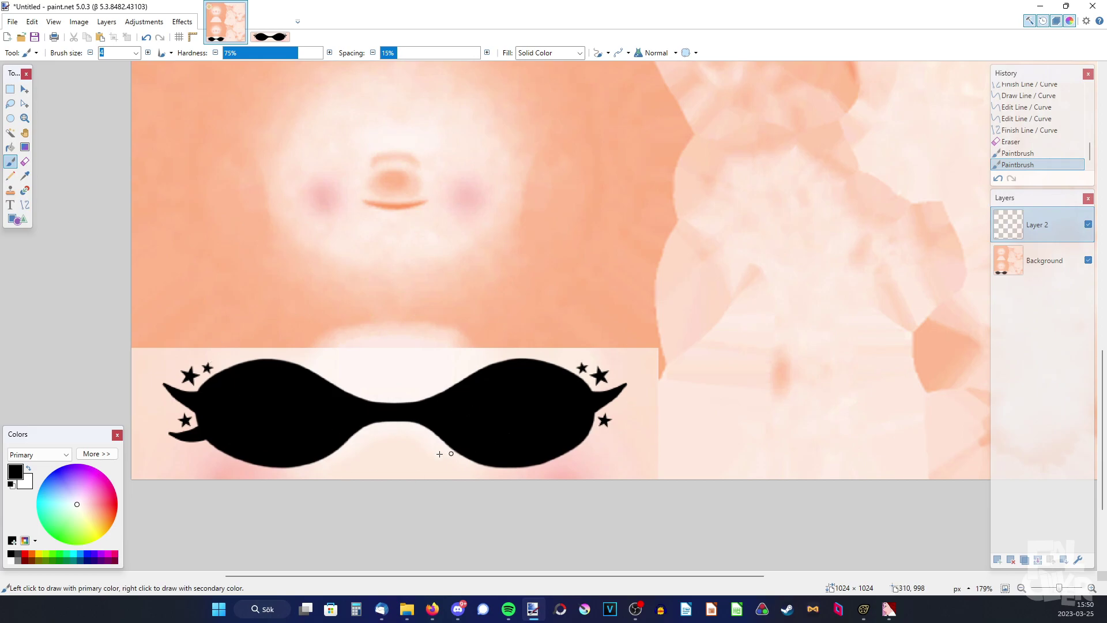
pyautogui.keyDown('ctrl'); pyautogui.scroll(1, 311, 397); pyautogui.keyUp('ctrl')
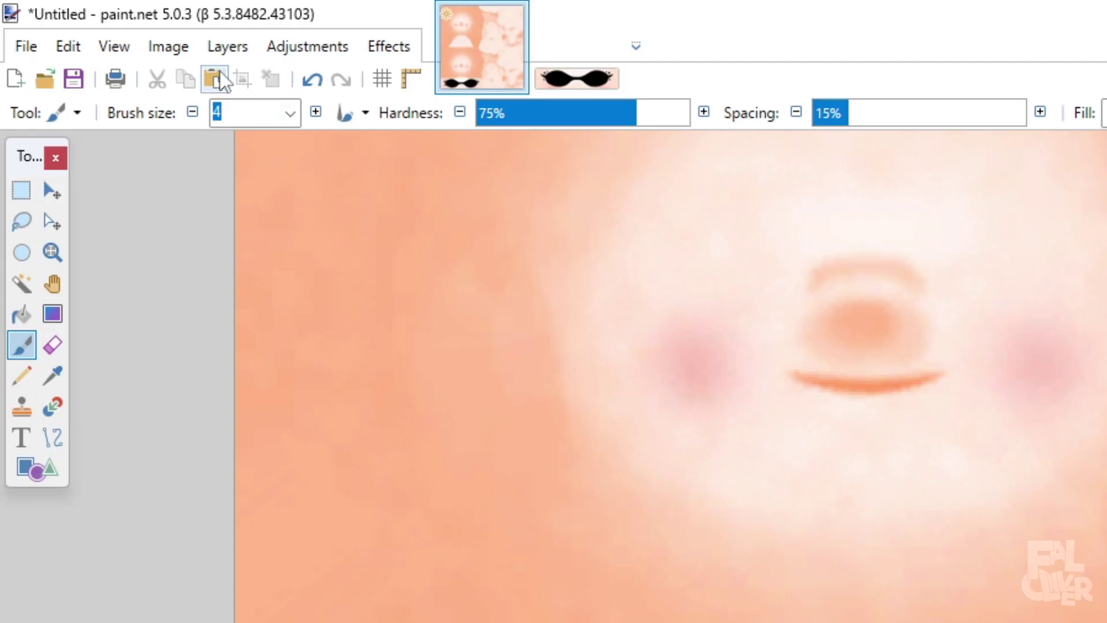
# Flip the copied lash layer horizontally and select the whole layer
pyautogui.click(227, 46)
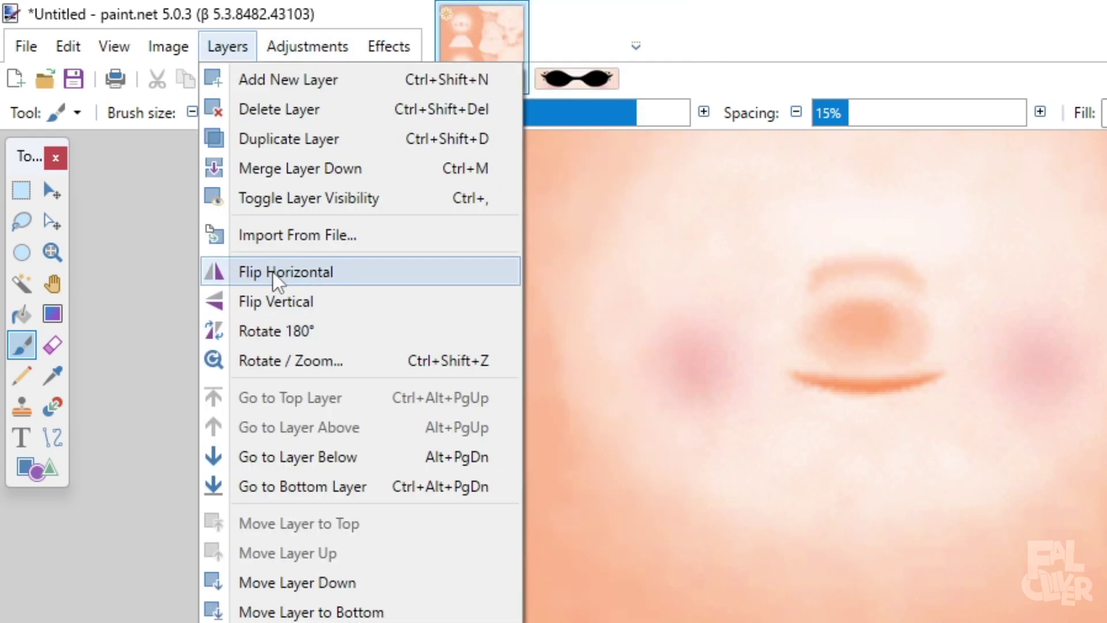
pyautogui.click(272, 273)
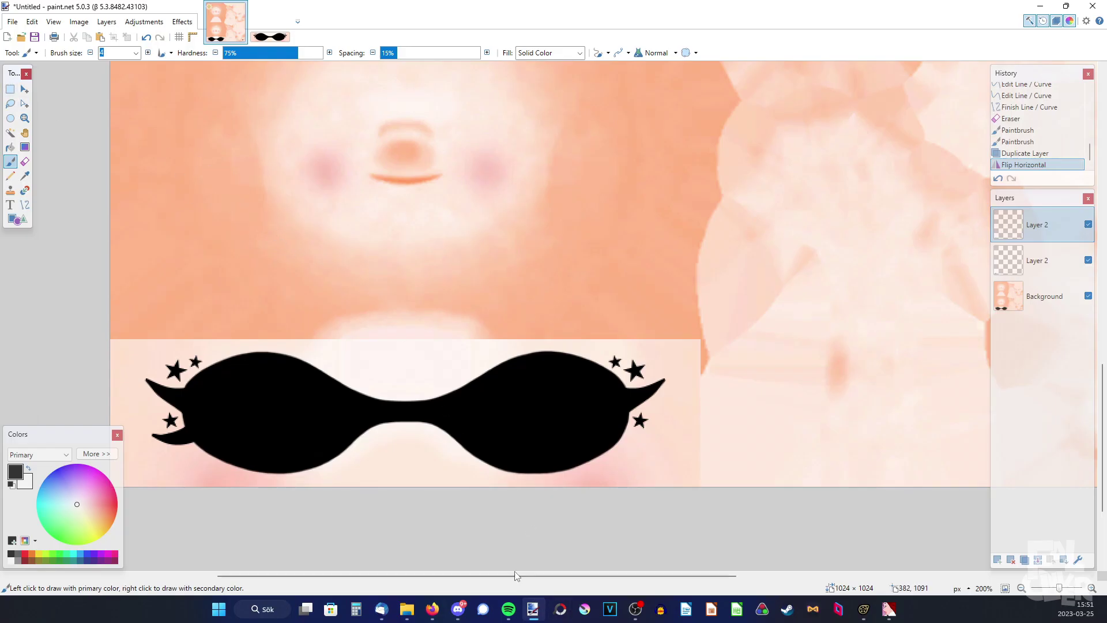
pyautogui.moveTo(514, 575); pyautogui.dragTo(761, 582)
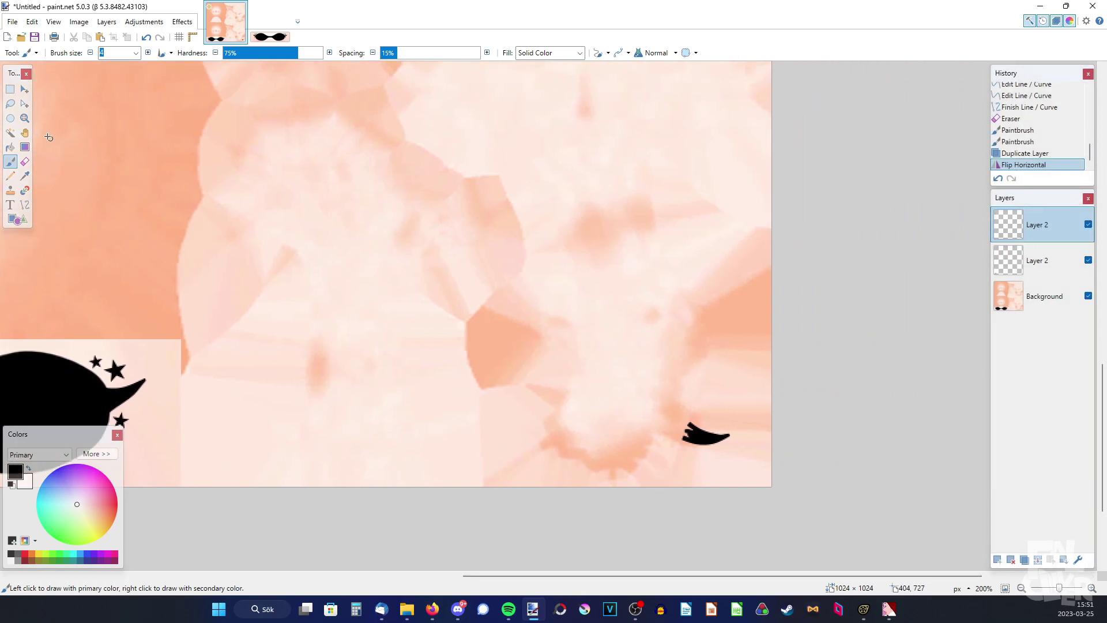
pyautogui.click(24, 89)
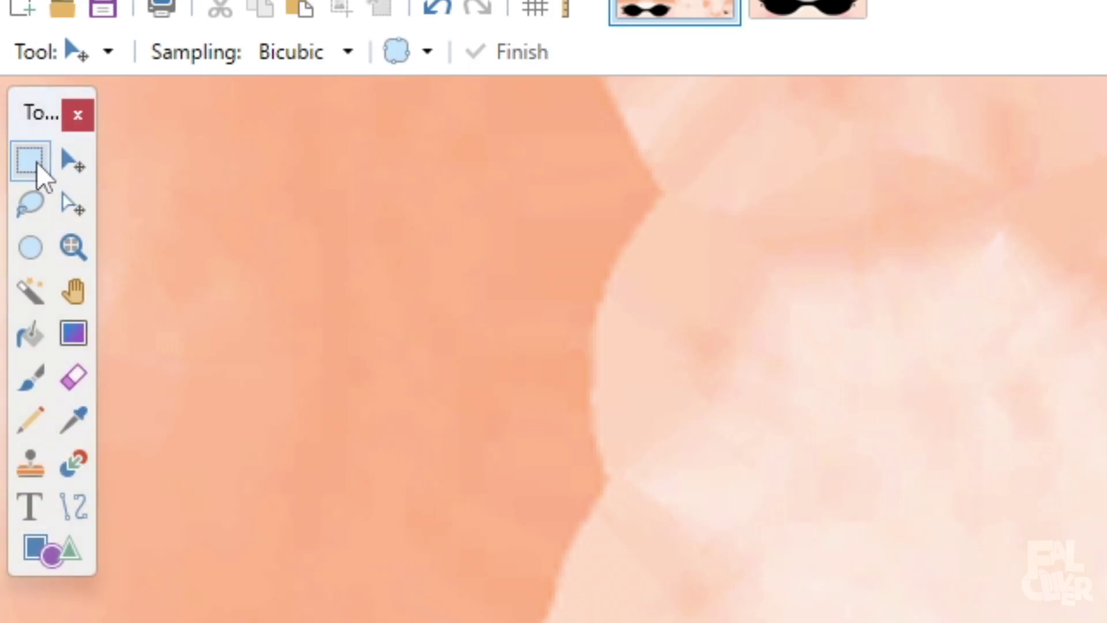
pyautogui.click(10, 89)
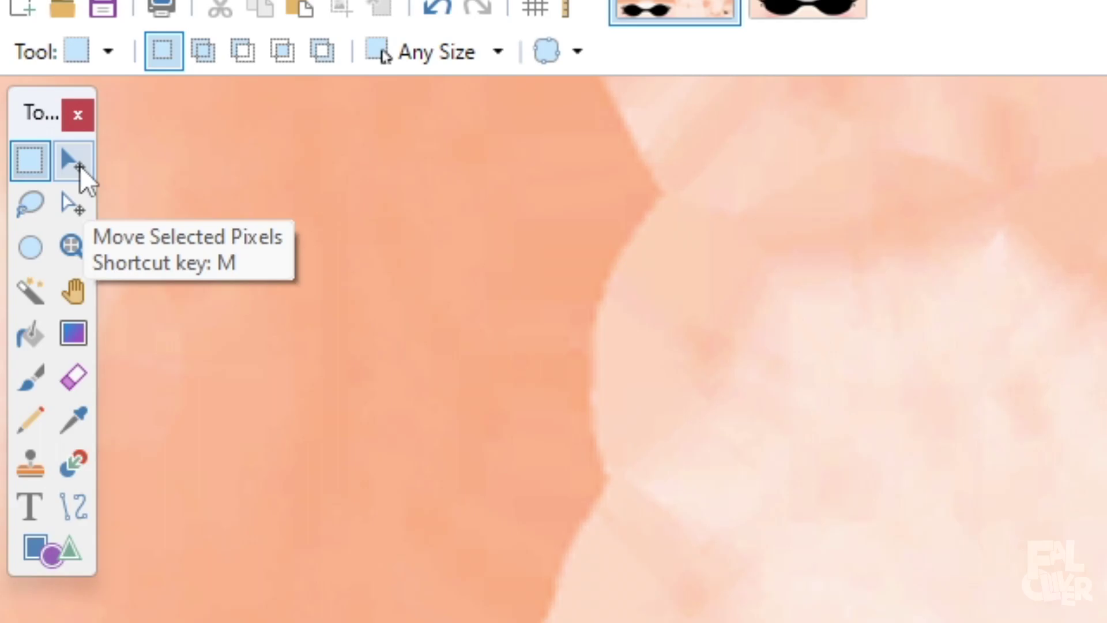
pyautogui.click(78, 164)
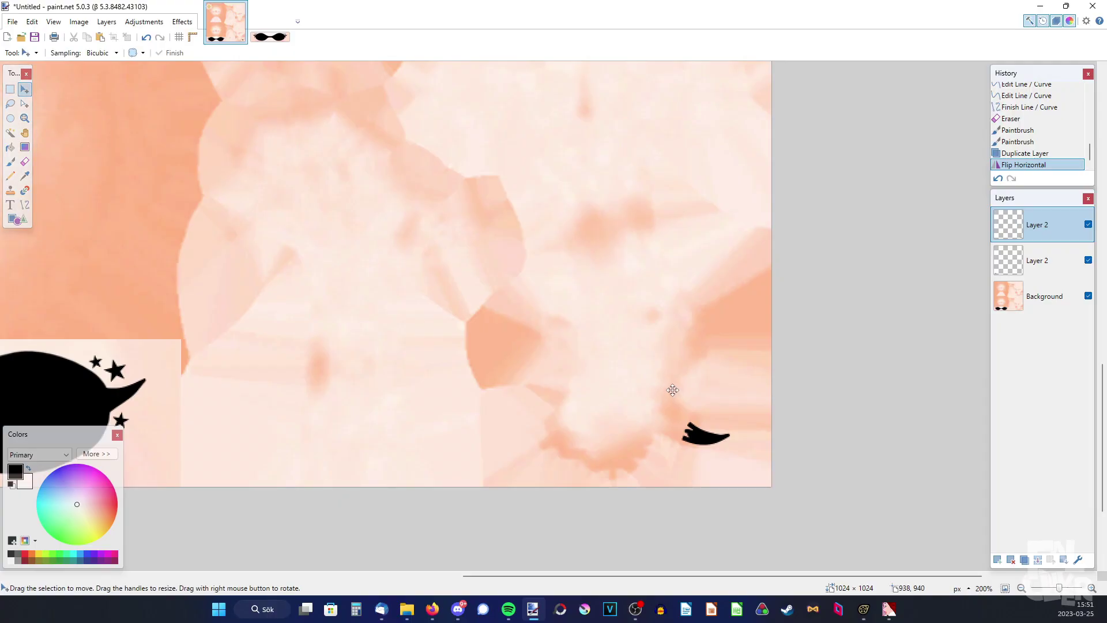
pyautogui.hotkey('ctrl', 'a')
# Move the mirrored lash over to the right eyelid's corner and align it precisely
pyautogui.moveTo(793, 507); pyautogui.dragTo(578, 505)
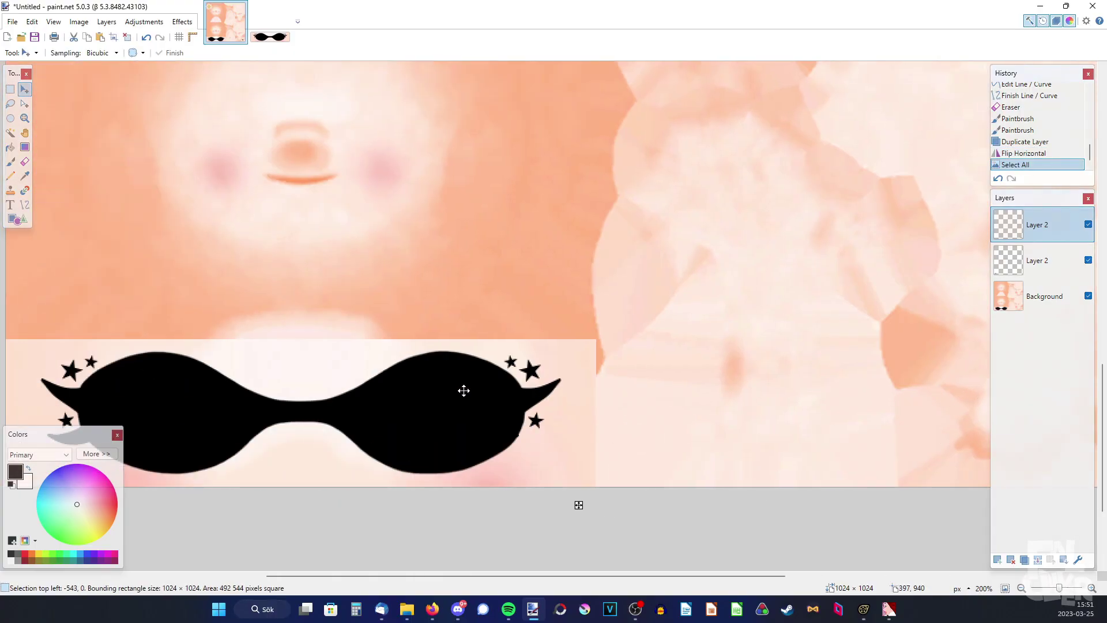
pyautogui.moveTo(463, 390); pyautogui.dragTo(510, 385)
pyautogui.keyDown('ctrl'); pyautogui.scroll(1, 580, 519); pyautogui.keyUp('ctrl')
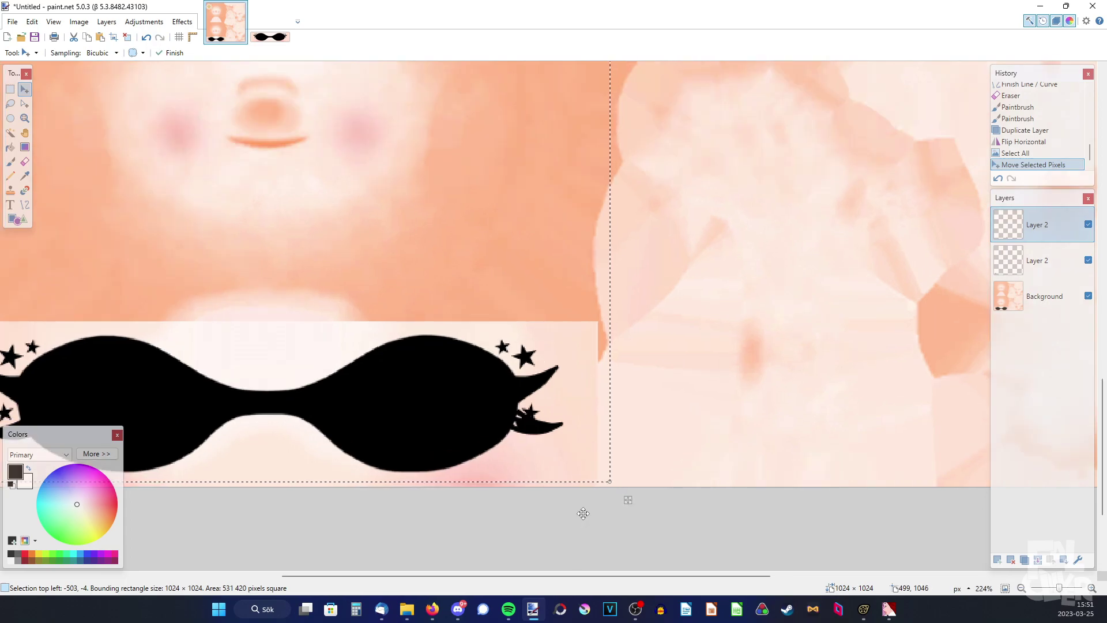
pyautogui.keyDown('ctrl'); pyautogui.scroll(6, 606, 334); pyautogui.keyUp('ctrl')
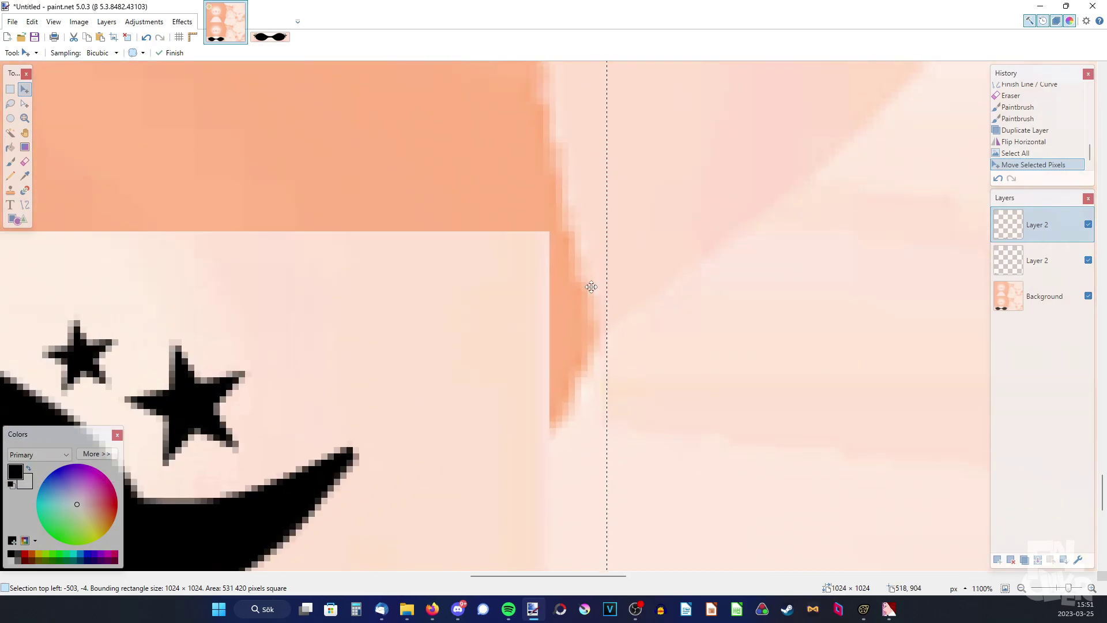
pyautogui.moveTo(591, 287); pyautogui.dragTo(541, 279)
pyautogui.keyDown('ctrl'); pyautogui.scroll(4, 549, 222); pyautogui.keyUp('ctrl')
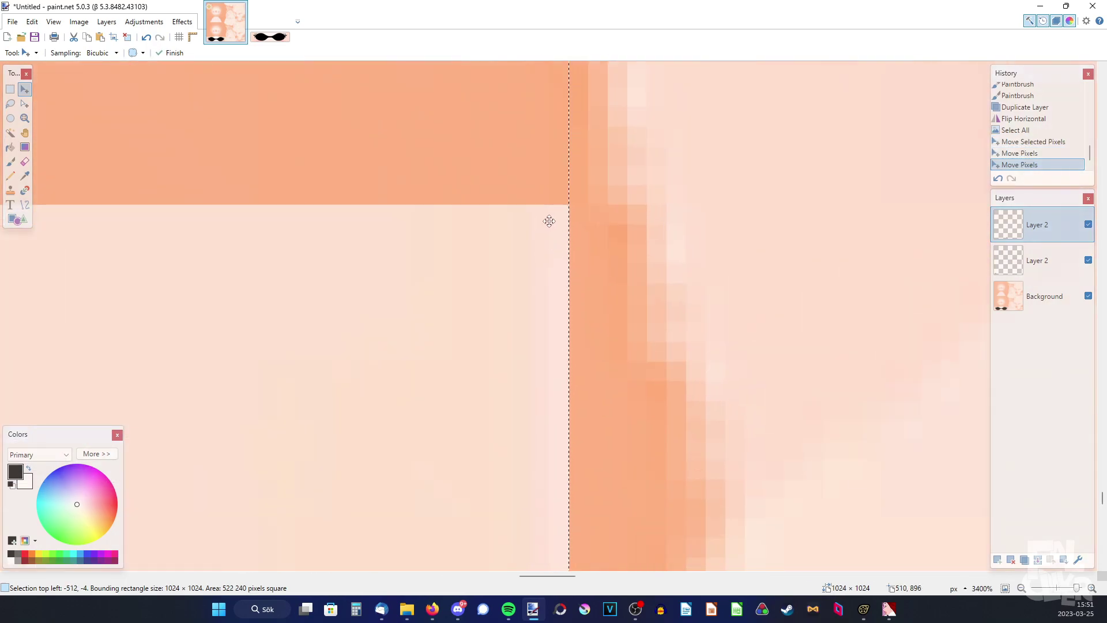
pyautogui.keyDown('ctrl'); pyautogui.scroll(-3, 557, 357); pyautogui.keyUp('ctrl')
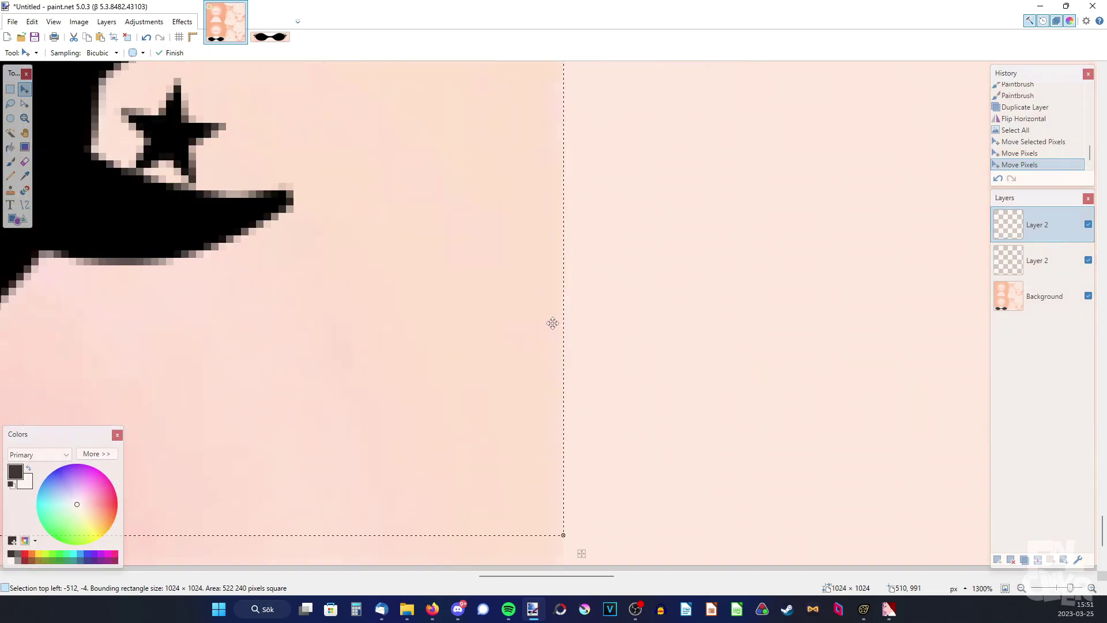
pyautogui.keyDown('ctrl'); pyautogui.scroll(3, 552, 324); pyautogui.keyUp('ctrl')
pyautogui.moveTo(537, 181); pyautogui.dragTo(542, 278)
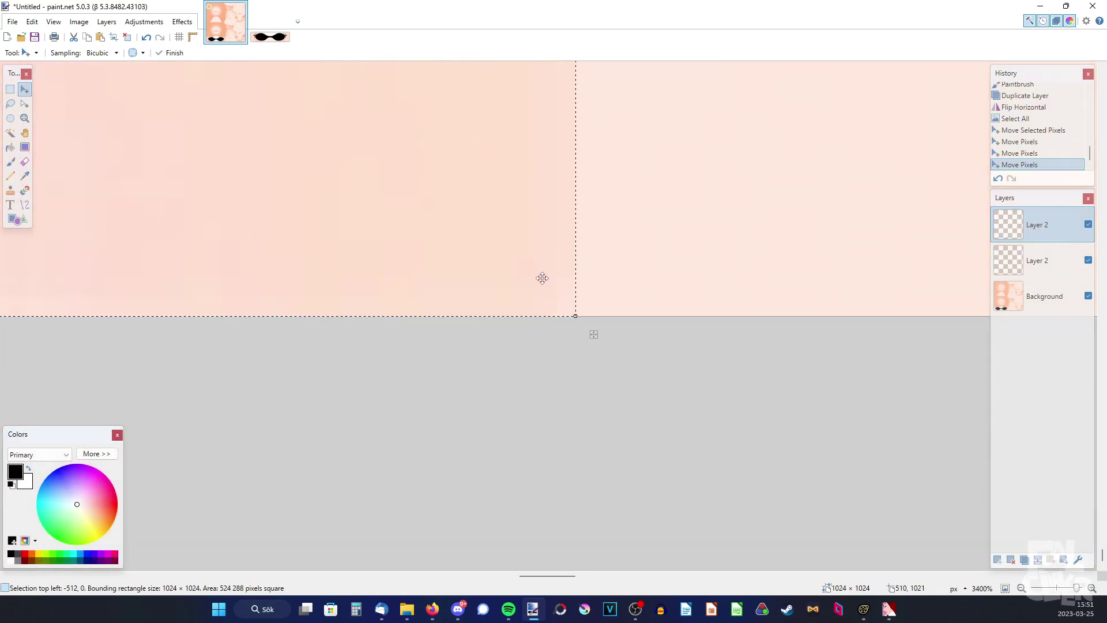
pyautogui.keyDown('ctrl'); pyautogui.scroll(-6, 542, 278); pyautogui.keyUp('ctrl')
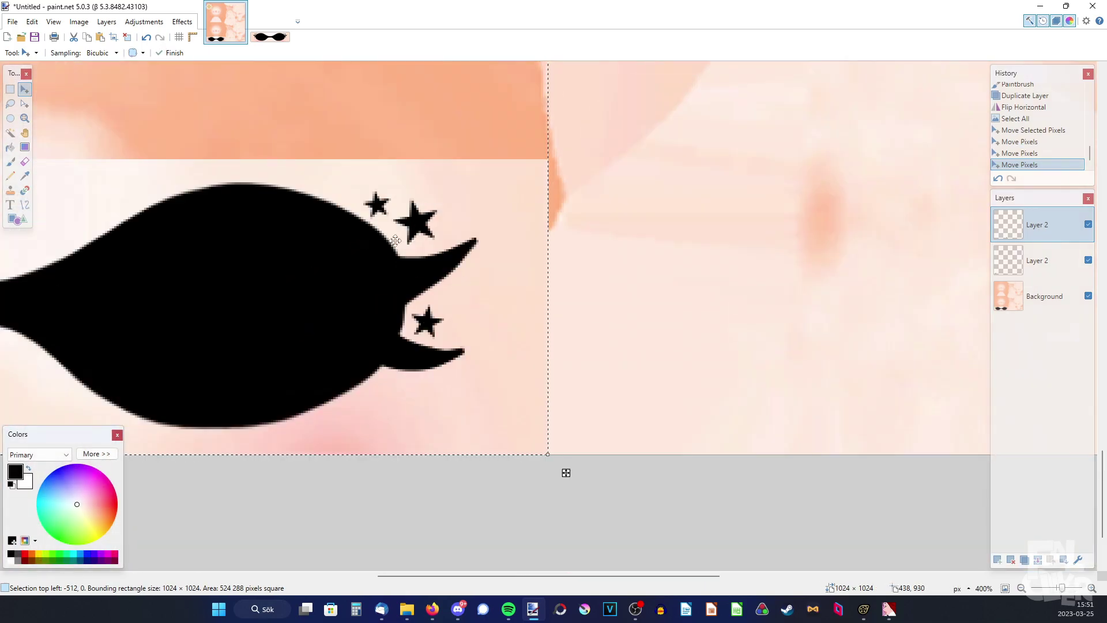
# Deselect and merge the lash layers down into the Background
pyautogui.click(126, 38)
pyautogui.hotkey('ctrl', 'b')
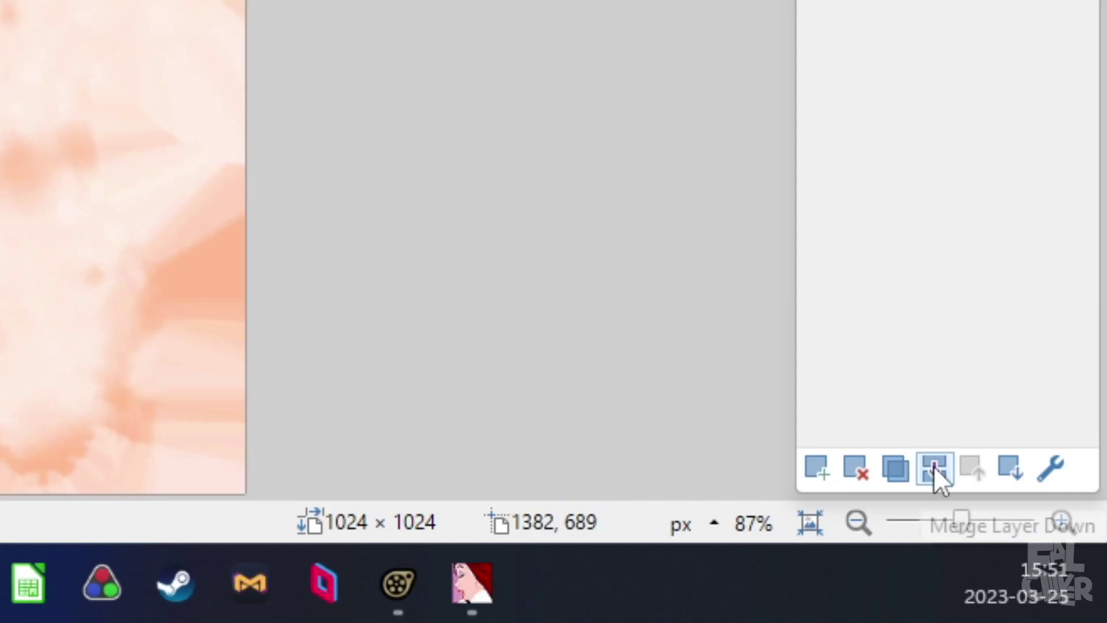
pyautogui.click(932, 466)
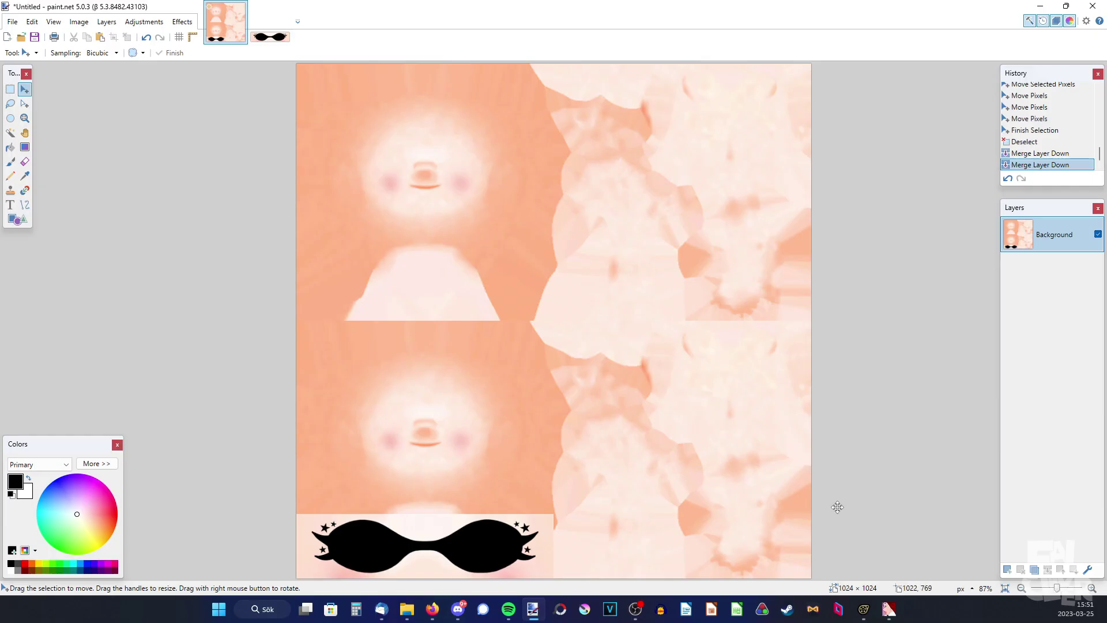
pyautogui.hotkey('alt', 'Tab')
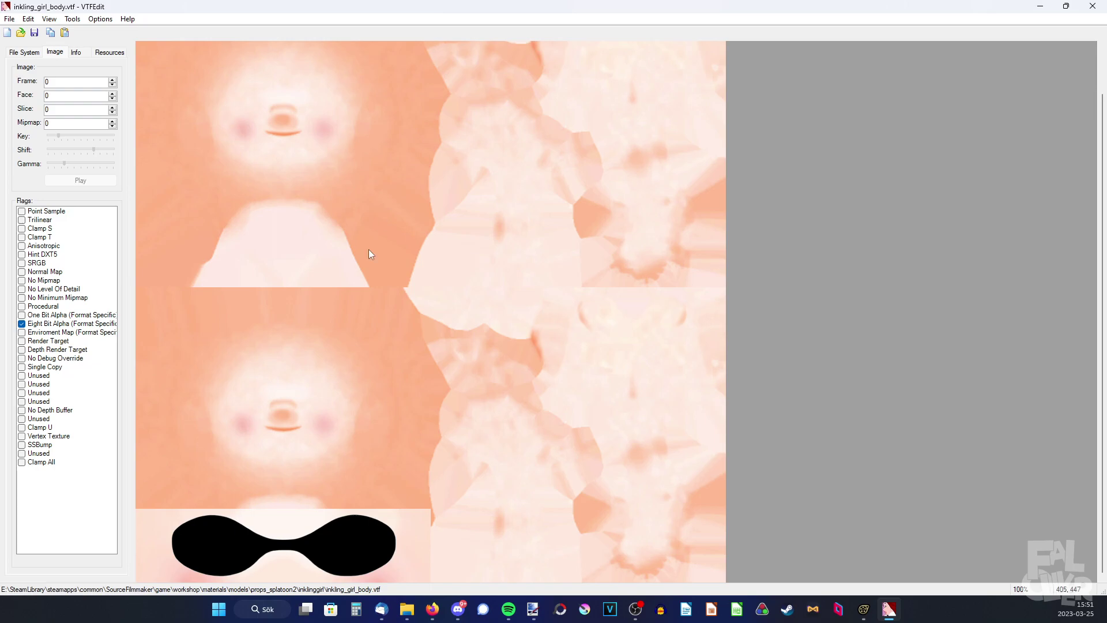
# Paste the edited image into VTFEdit with default options and save it as verypogeyelids.vtf
pyautogui.hotkey('ctrl', 'v')
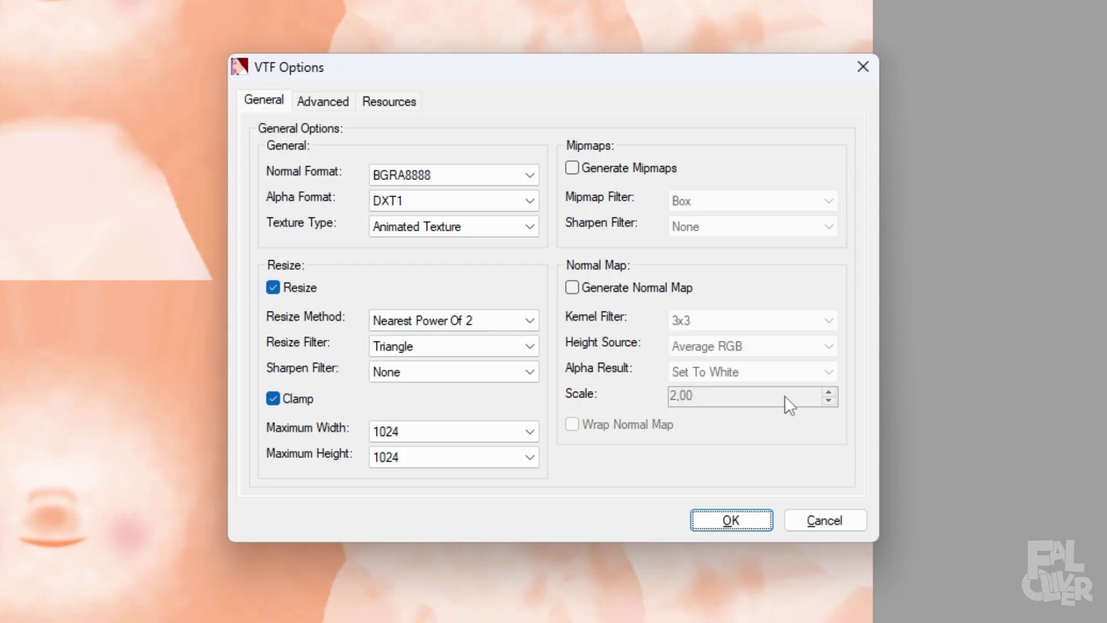
pyautogui.click(732, 522)
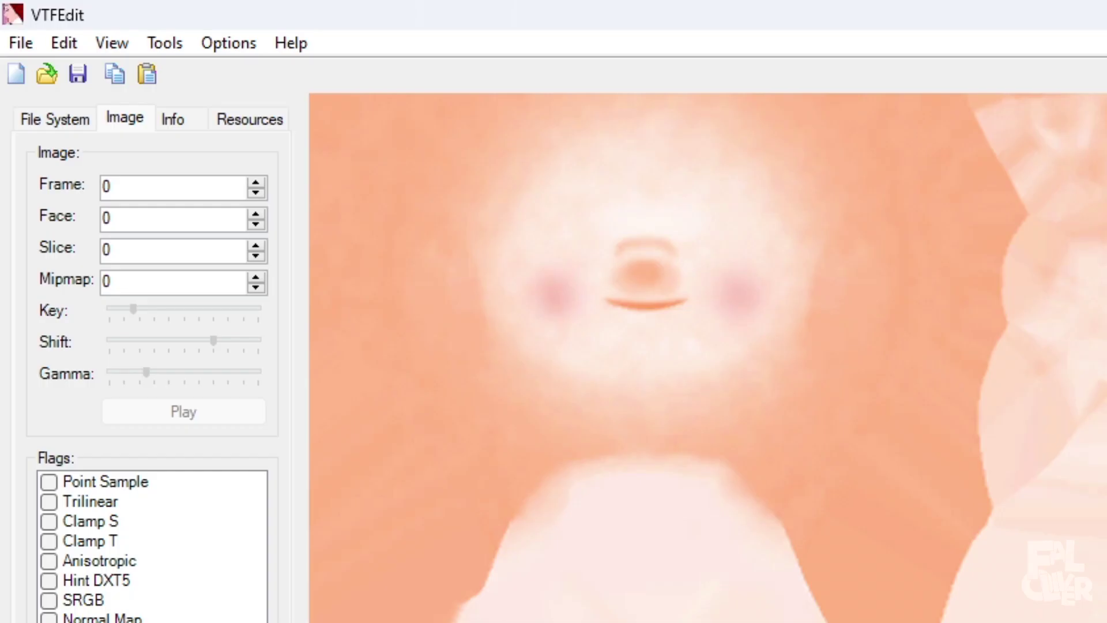
pyautogui.click(21, 43)
pyautogui.click(91, 172)
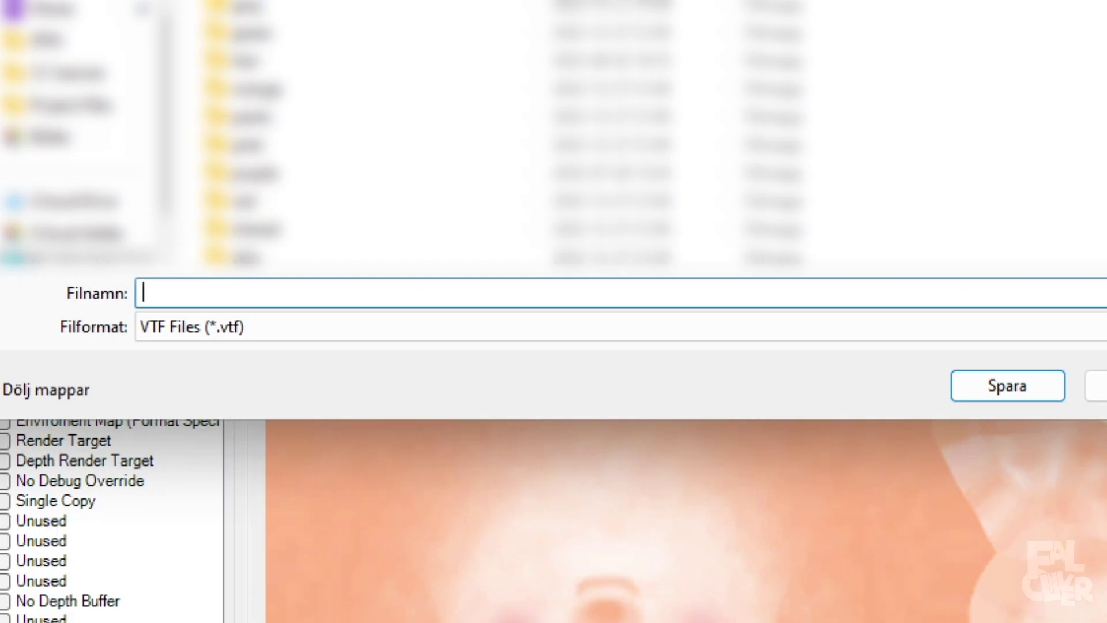
pyautogui.scroll(10, 91, 173)
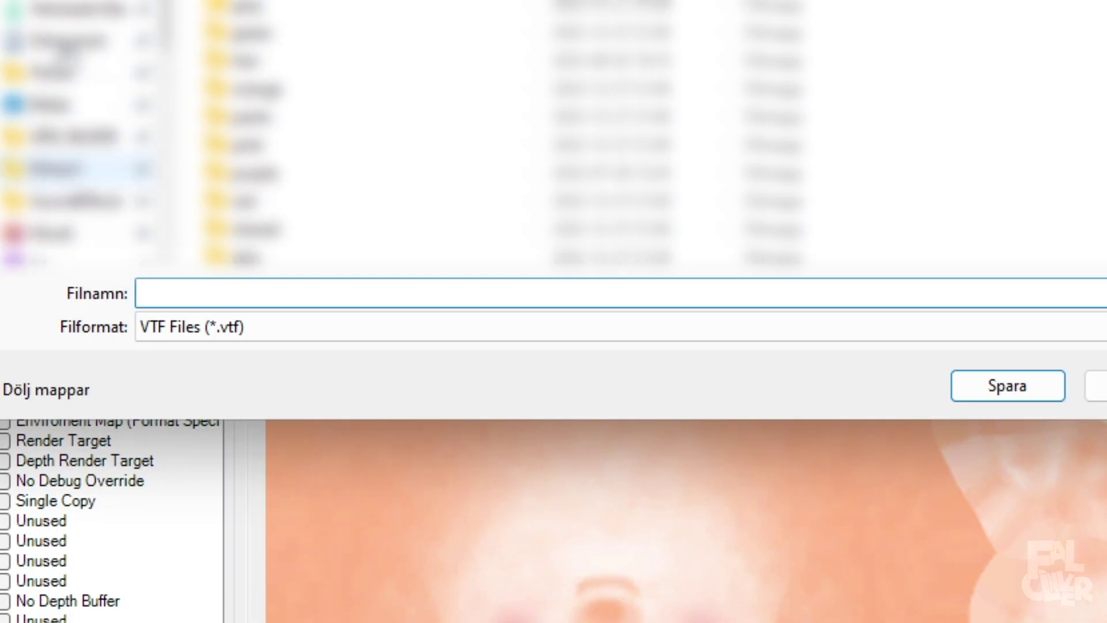
pyautogui.write('verypog')
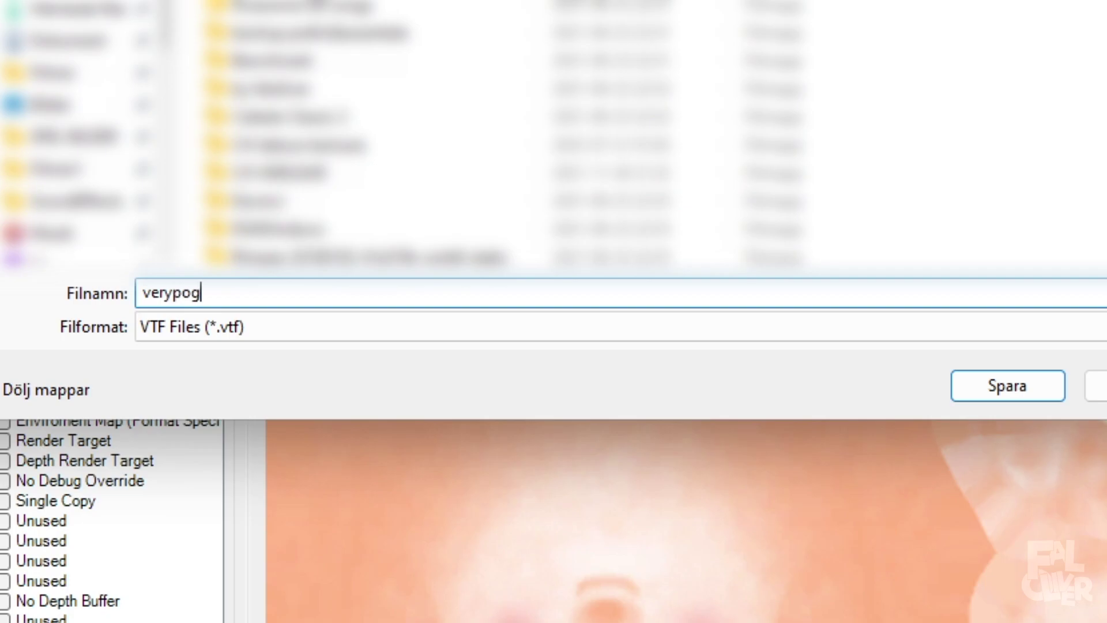
pyautogui.write('eyelids')
pyautogui.click(1010, 385)
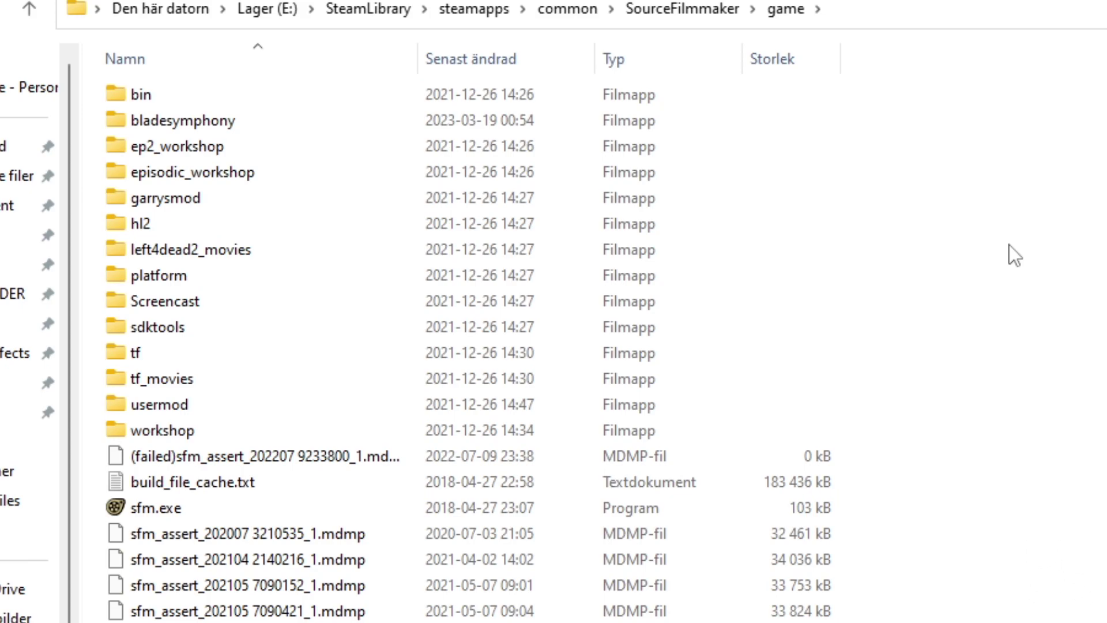
# Move verypogeyelids.vtf into usermod\materials\models\faloliver and delete the desktop copy
pyautogui.doubleClick(157, 413)
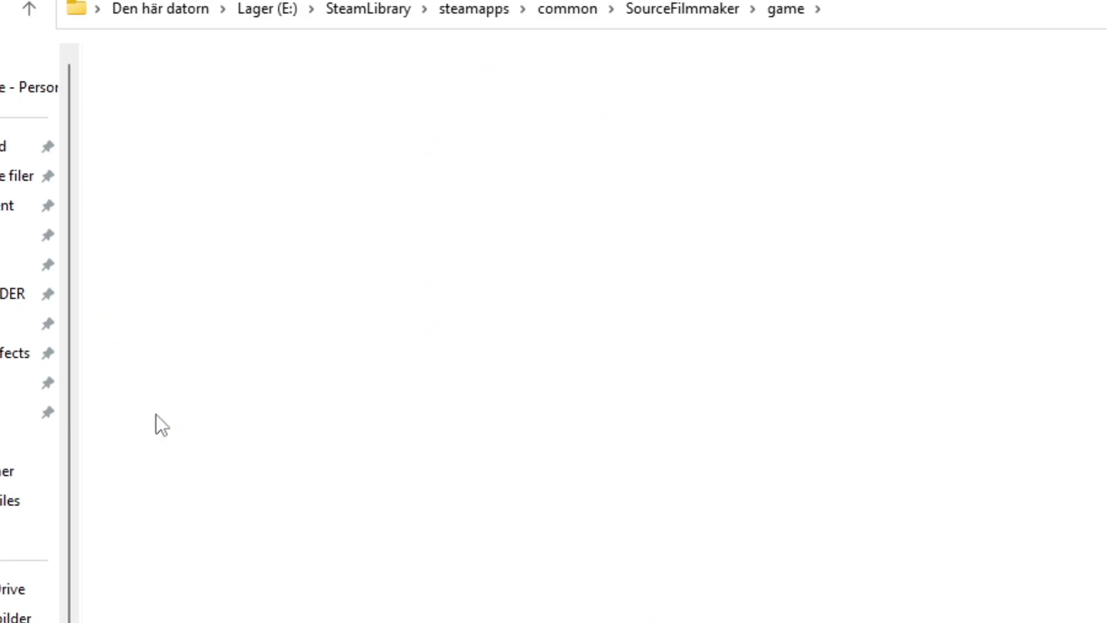
pyautogui.doubleClick(185, 180)
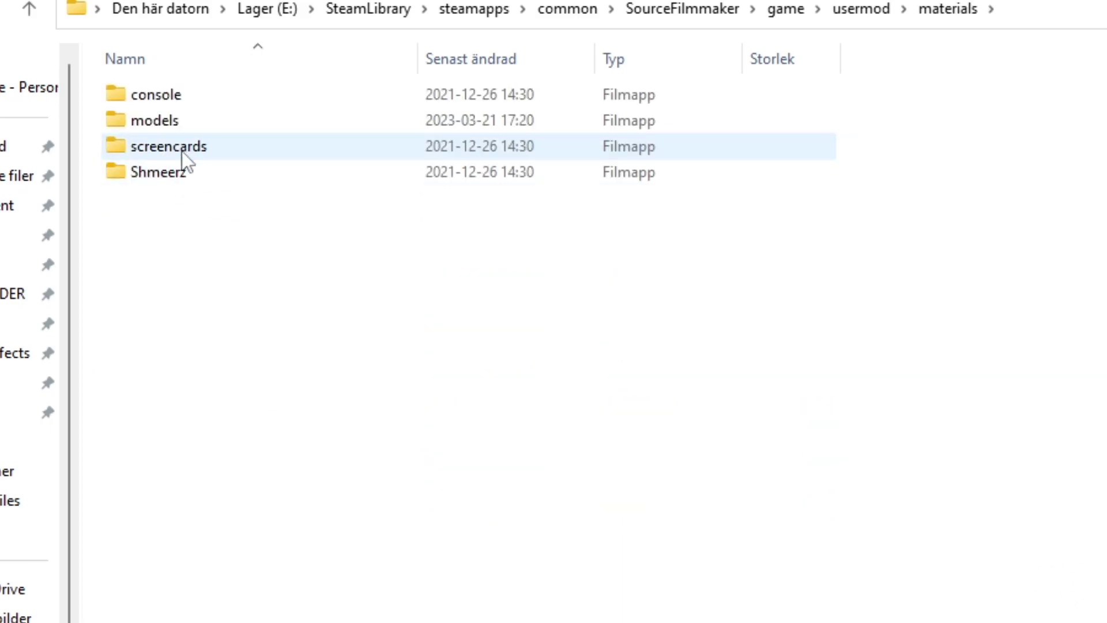
pyautogui.doubleClick(176, 121)
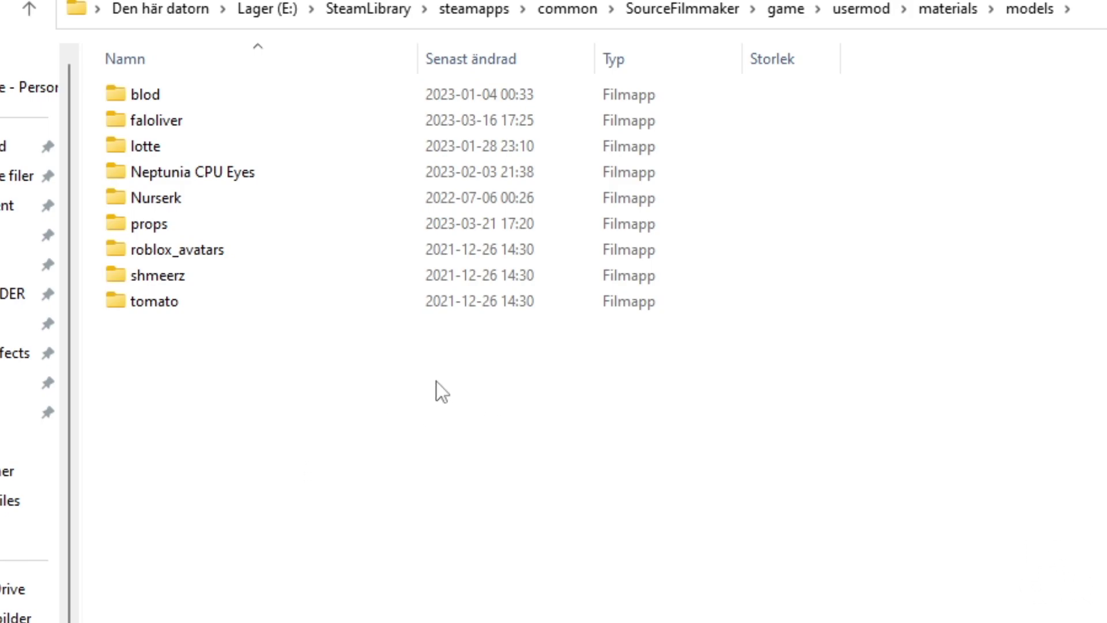
pyautogui.doubleClick(194, 121)
pyautogui.moveTo(287, 100); pyautogui.dragTo(646, 563)
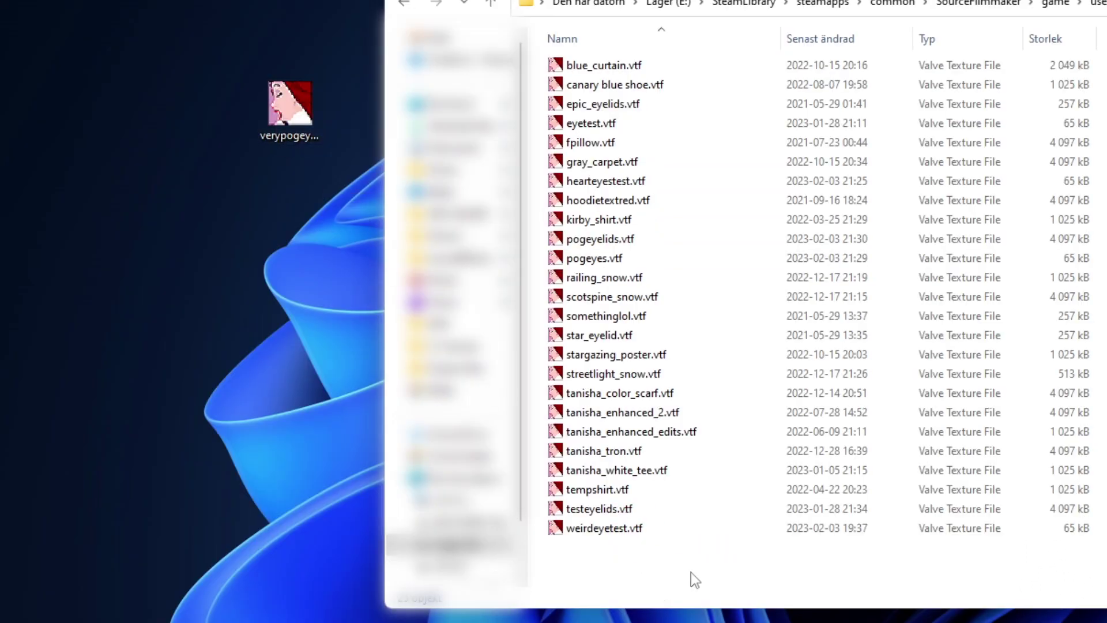
pyautogui.moveTo(165, 286); pyautogui.dragTo(309, 94)
pyautogui.press('Delete')
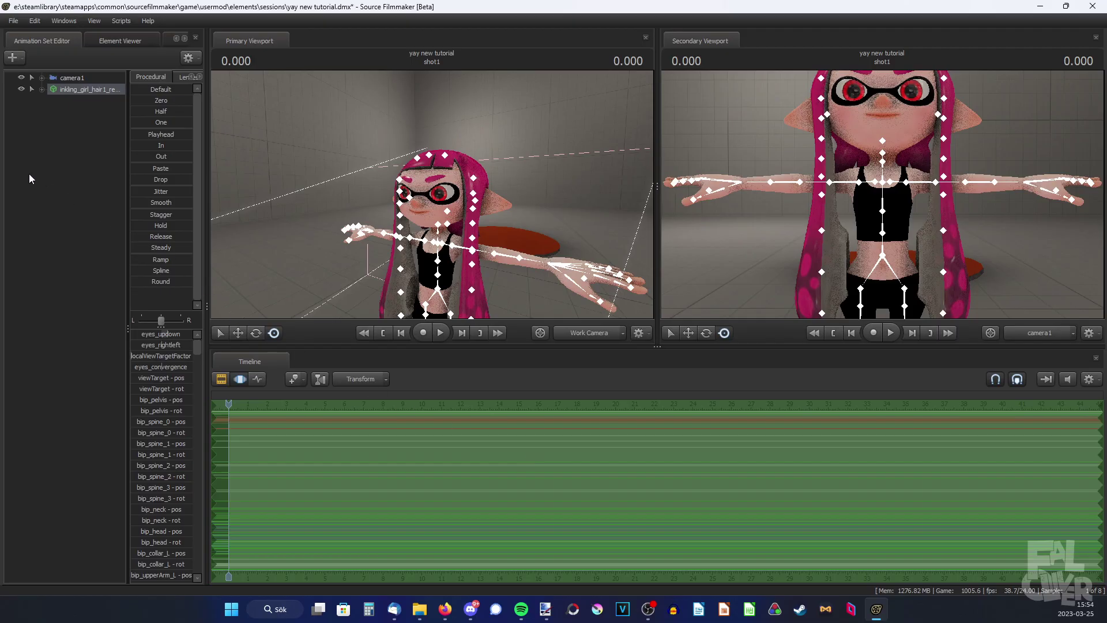
# Add override materials to the inkling girl animation set
pyautogui.click(29, 175)
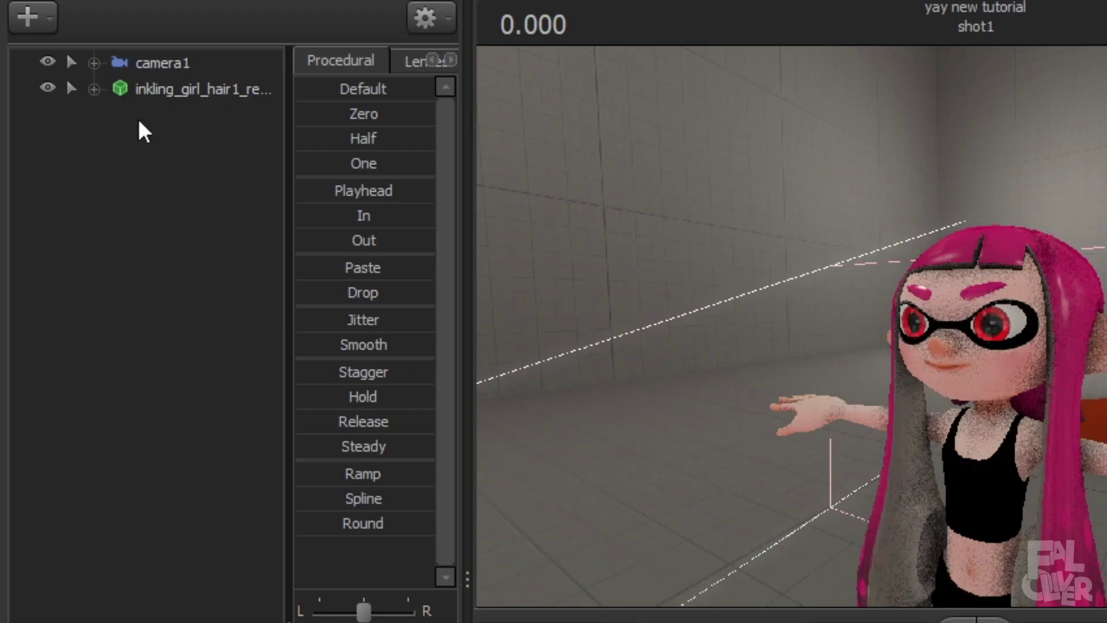
pyautogui.rightClick(64, 91)
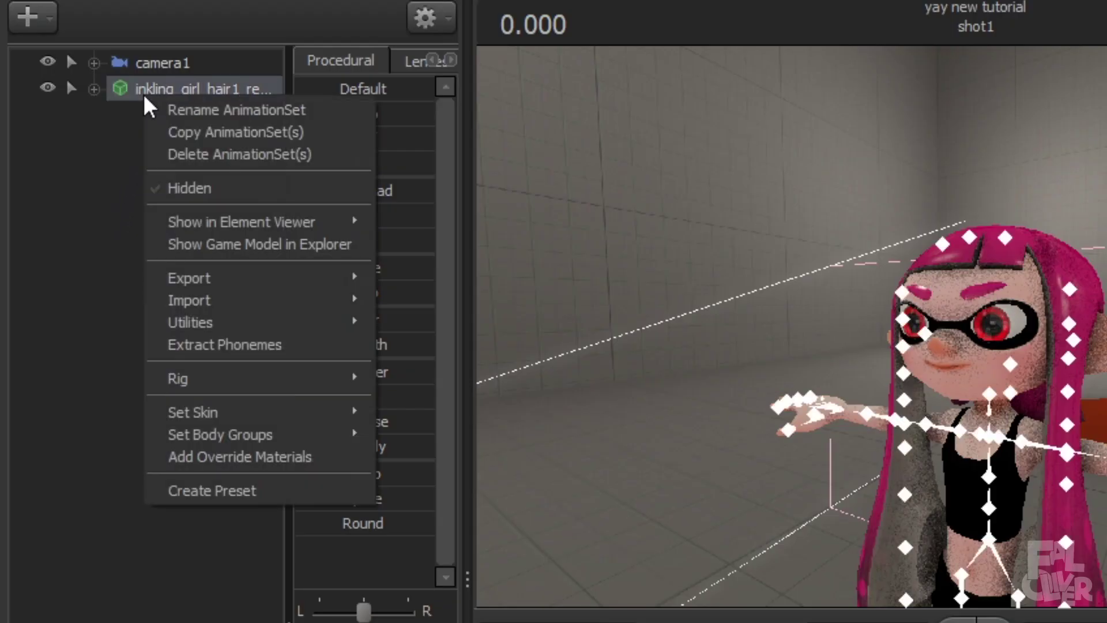
pyautogui.click(222, 459)
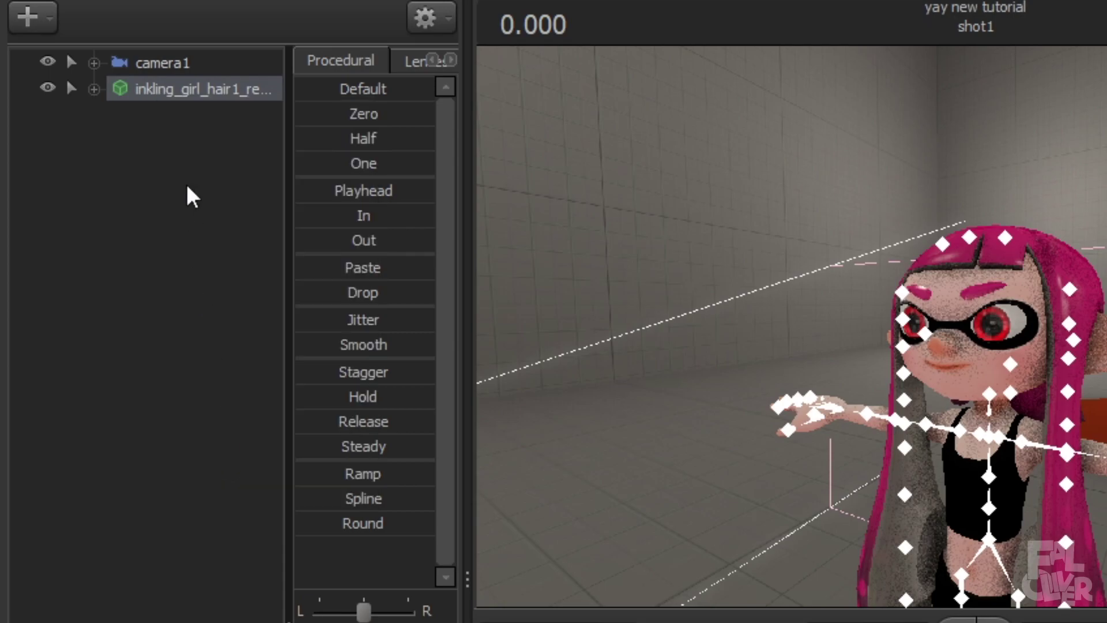
# Show the animation set in the Element Viewer and expand its materials down to inkling_girl_body
pyautogui.rightClick(167, 93)
pyautogui.moveTo(230, 217)
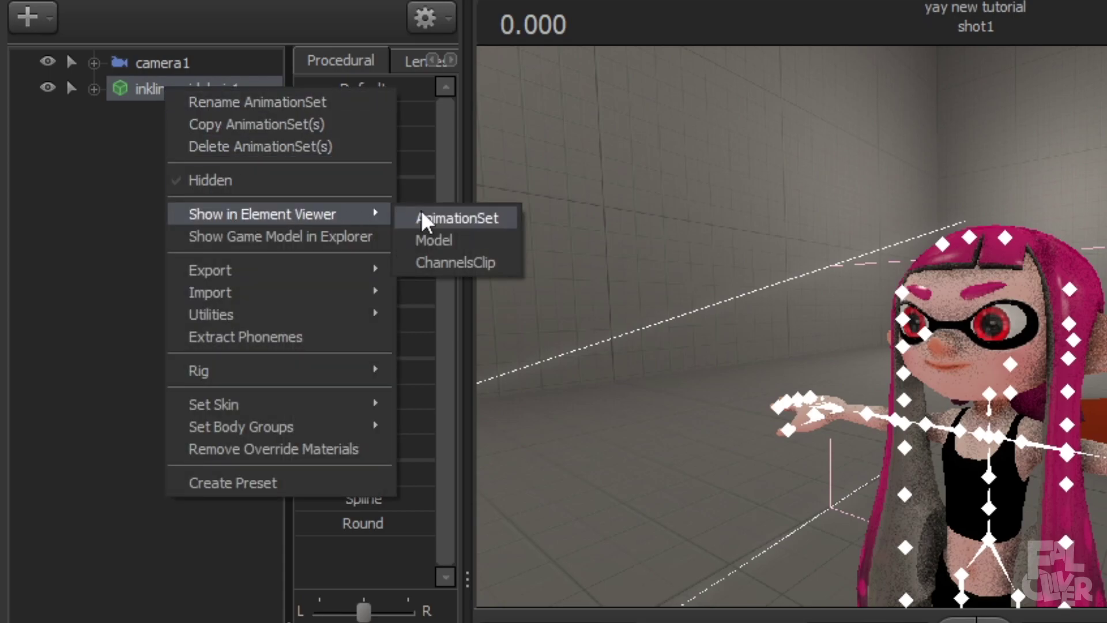
pyautogui.click(423, 214)
pyautogui.click(51, 207)
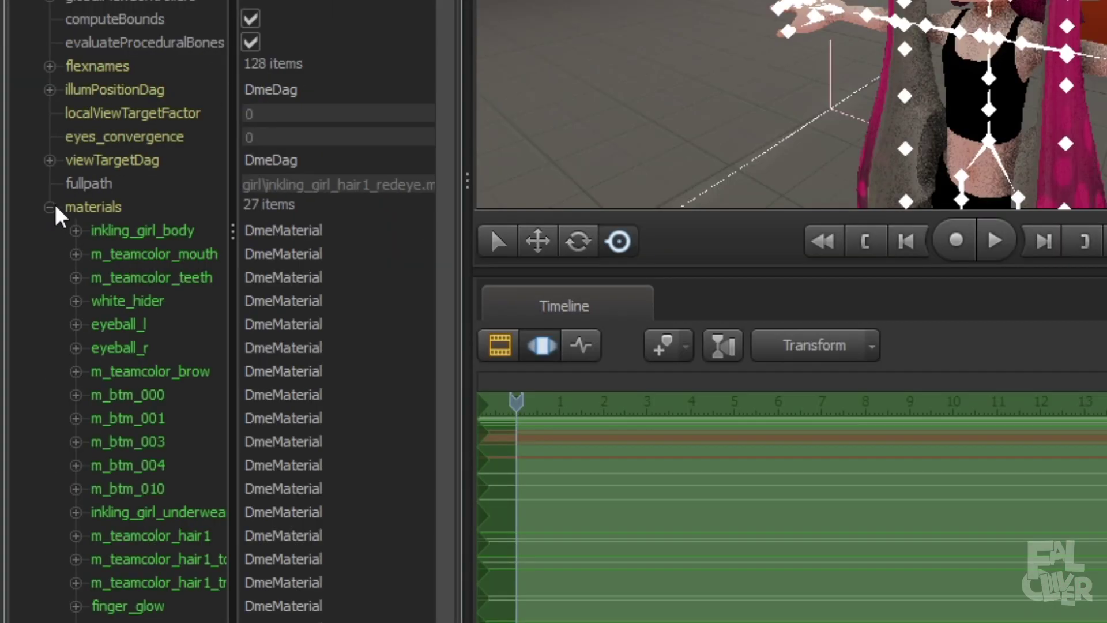
pyautogui.scroll(-1, 113, 266)
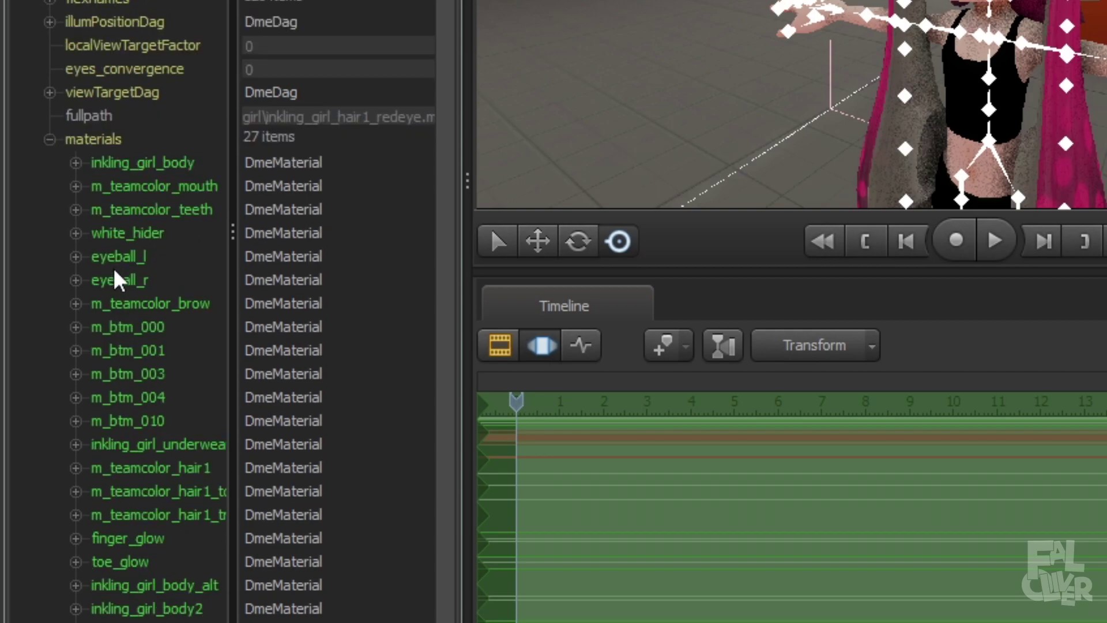
pyautogui.click(75, 163)
# Add a $basetexture string attribute to inkling_girl_body and begin entering the models\faloliver\verypogeyelids path
pyautogui.rightClick(123, 164)
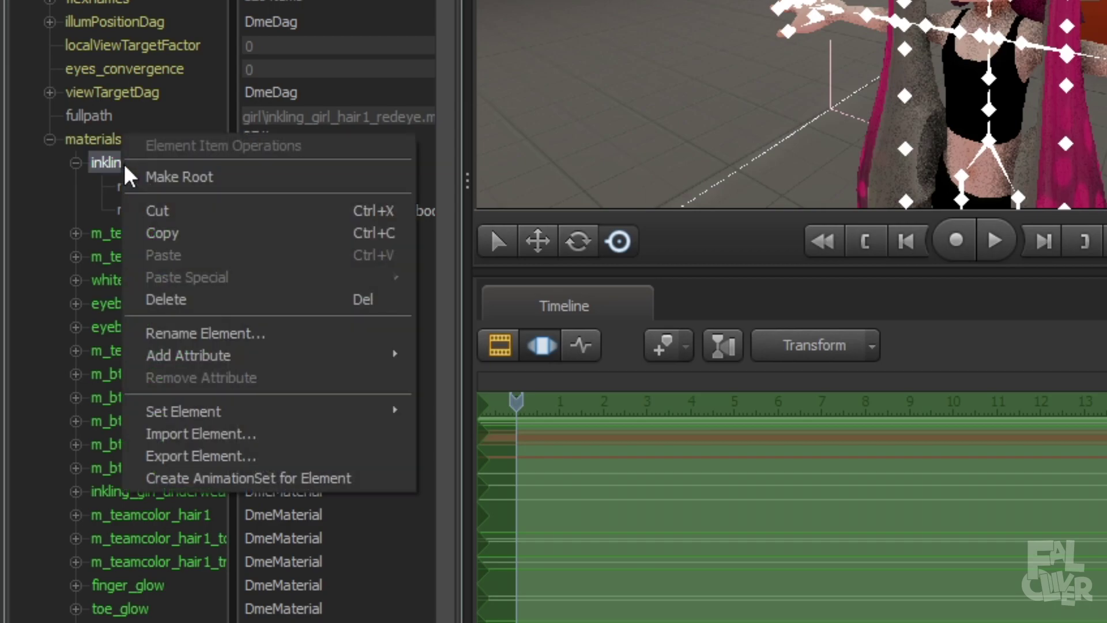
pyautogui.moveTo(271, 355)
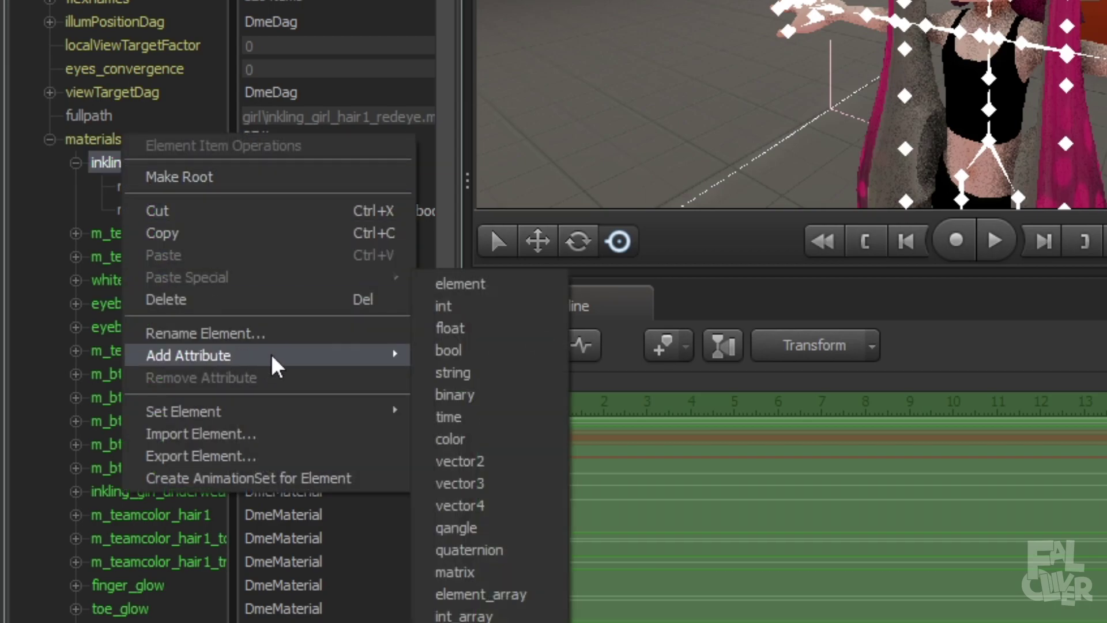
pyautogui.click(457, 372)
pyautogui.click(259, 257)
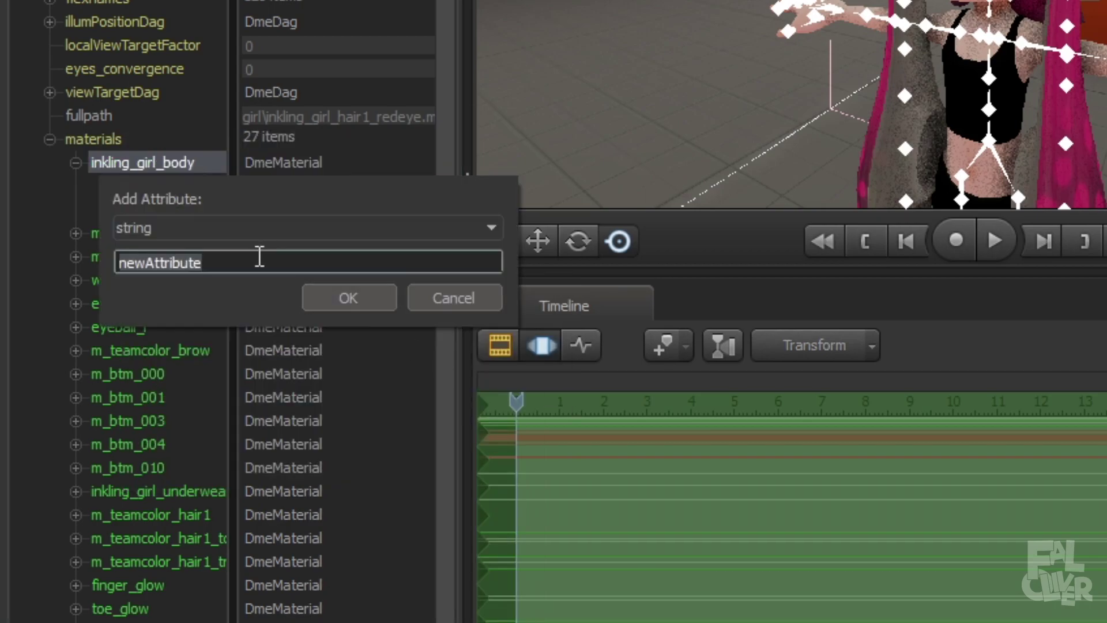
pyautogui.write('E')
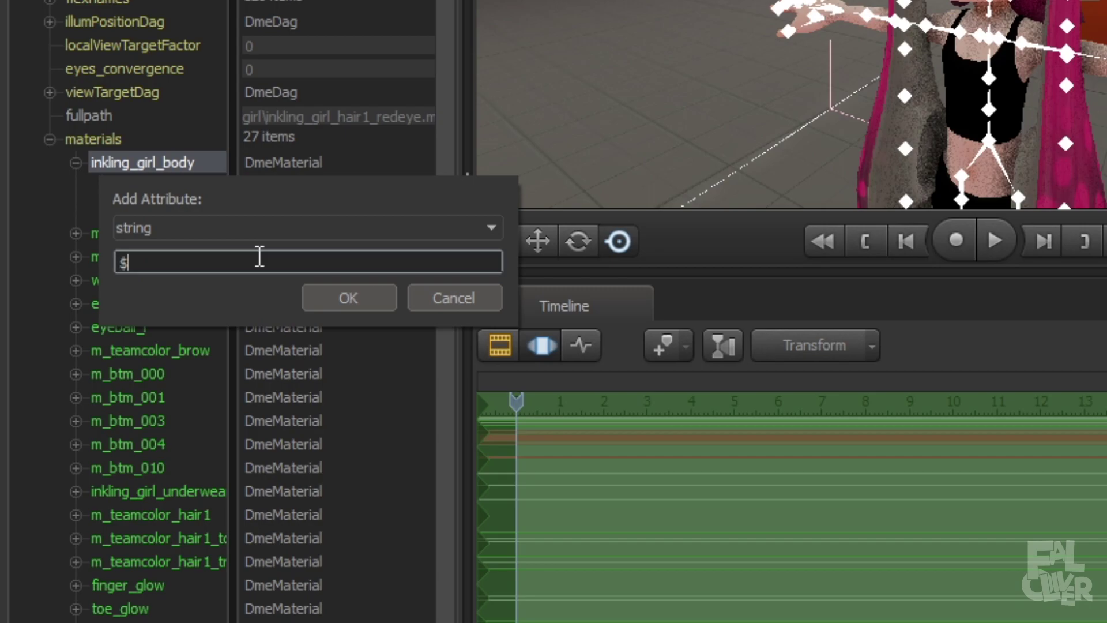
pyautogui.write('basetexture')
pyautogui.press('Return')
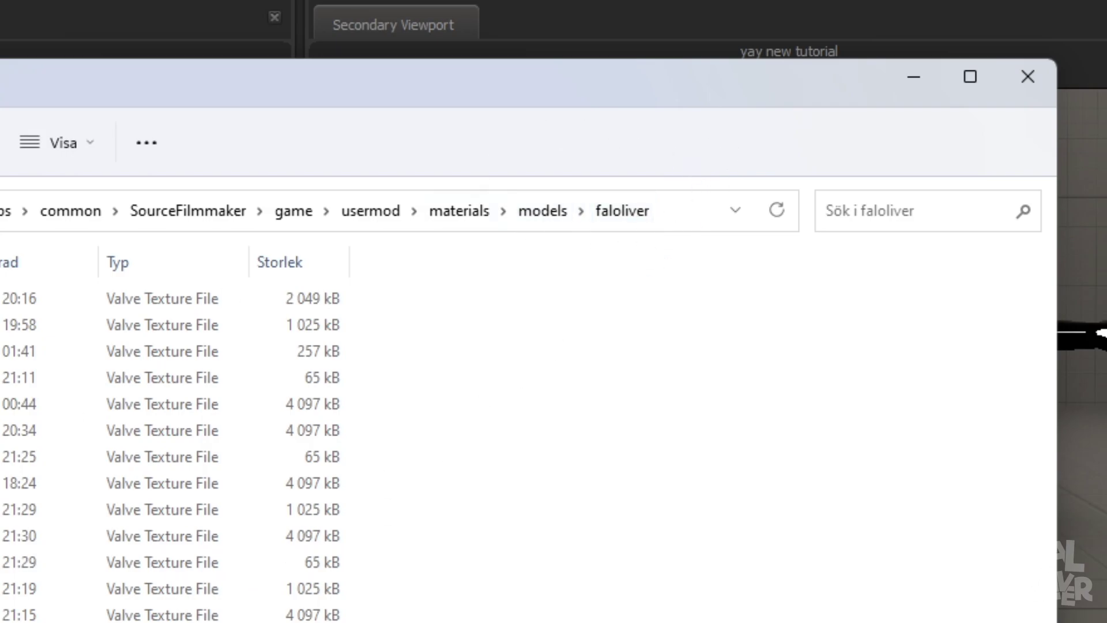
pyautogui.click(913, 77)
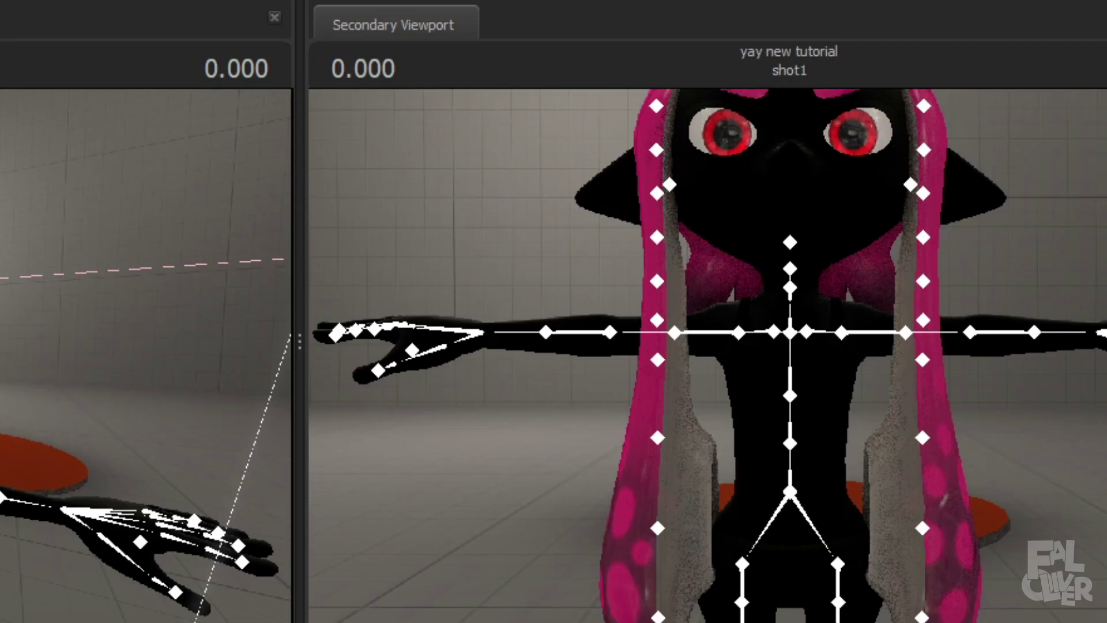
pyautogui.write('models')
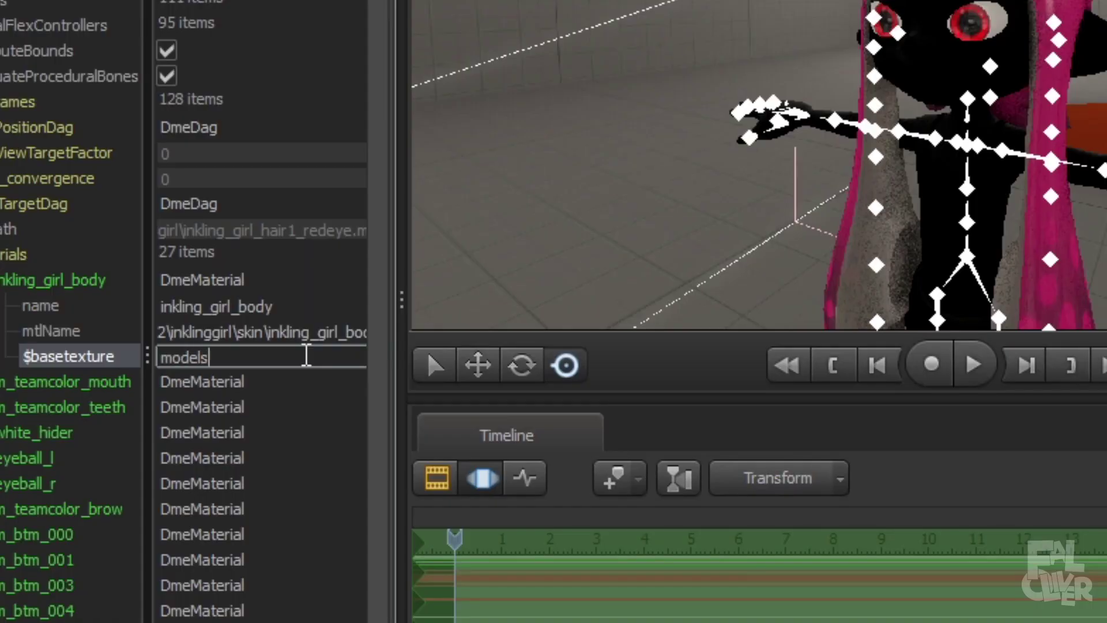
pyautogui.write('\\faloliver\\')
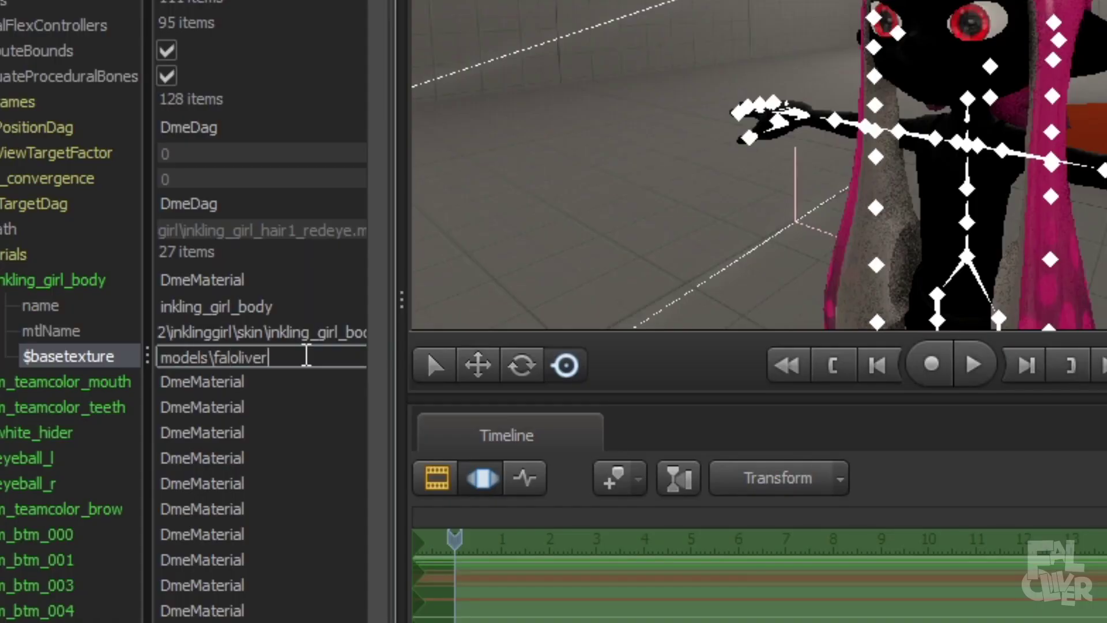
pyautogui.write('verypogeyelic')
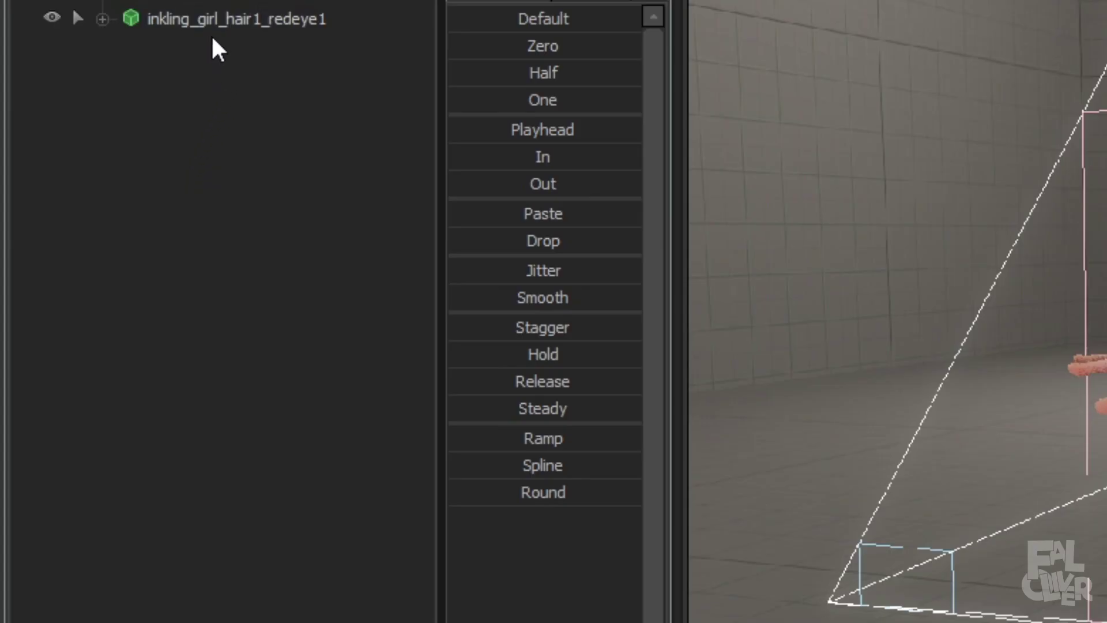
# Switch the Inkling girl animation set to skin 2
pyautogui.rightClick(64, 70)
pyautogui.moveTo(109, 177)
pyautogui.click(482, 424)
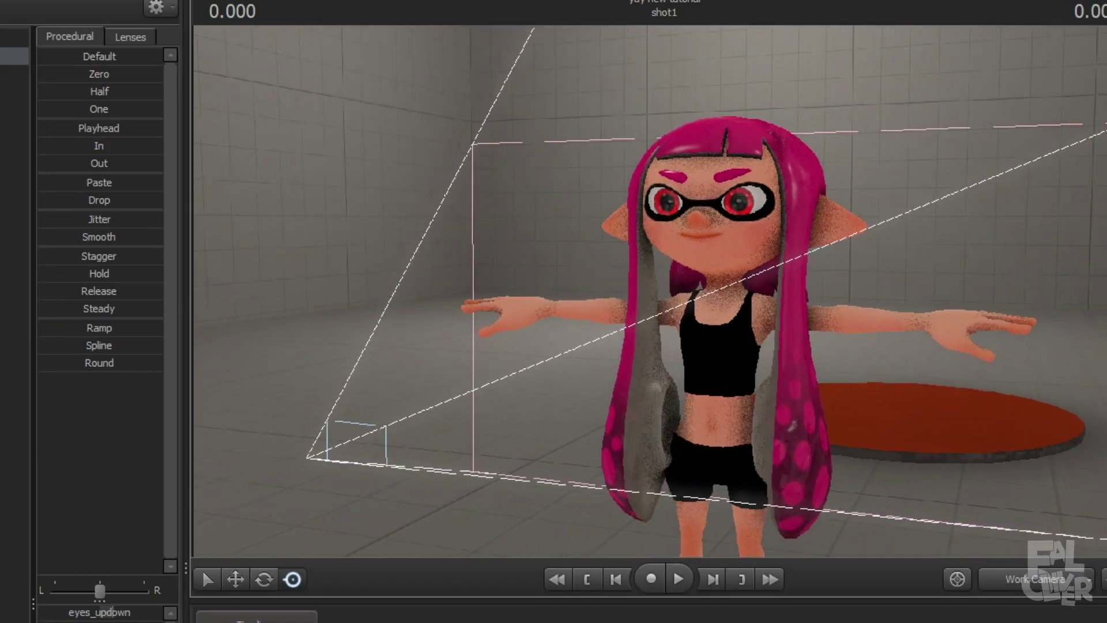
pyautogui.scroll(5, 650, 288)
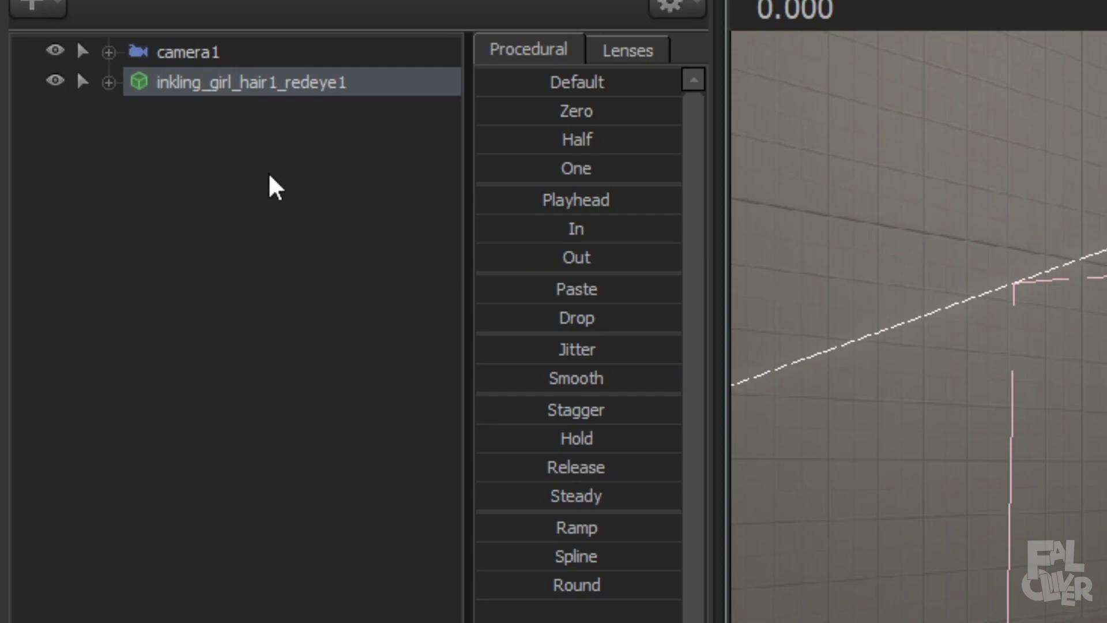
# Show the model in the Element Viewer, select inkling_girl_body's texture path, and expand inkling_girl_body2
pyautogui.rightClick(252, 86)
pyautogui.moveTo(486, 230)
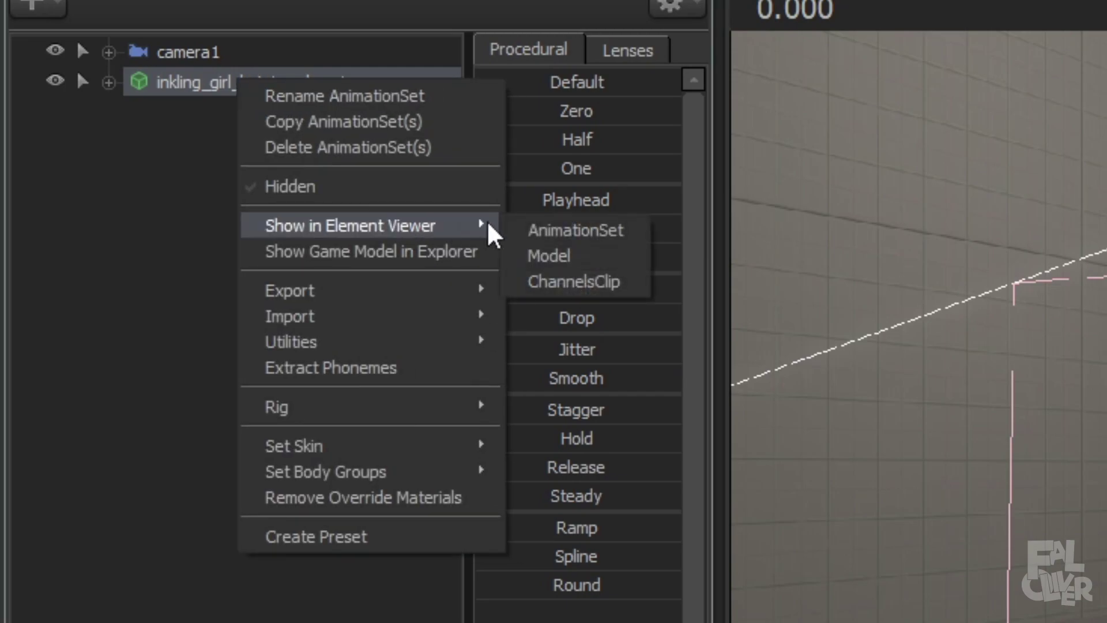
pyautogui.click(547, 256)
pyautogui.scroll(-5, 62, 215)
pyautogui.click(60, 203)
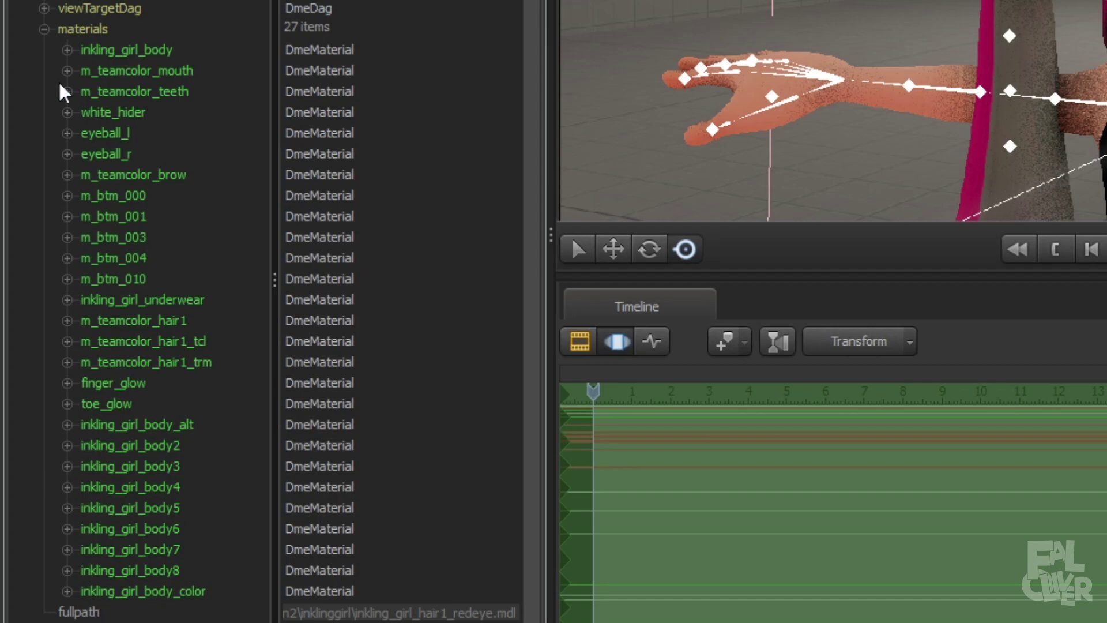
pyautogui.click(66, 49)
pyautogui.moveTo(470, 112); pyautogui.dragTo(267, 128)
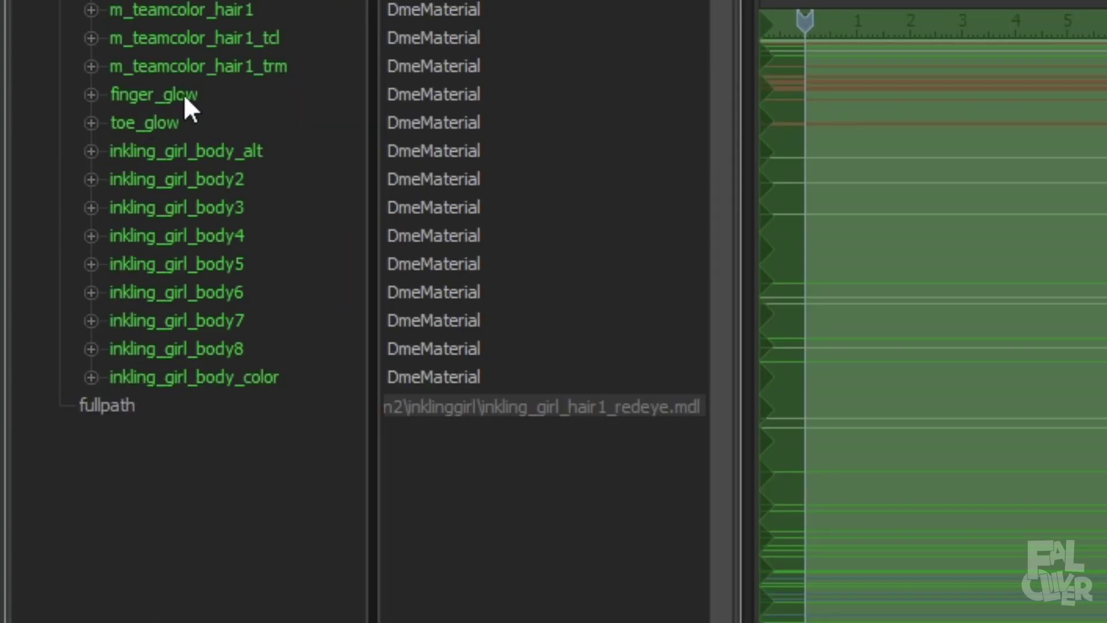
pyautogui.click(91, 181)
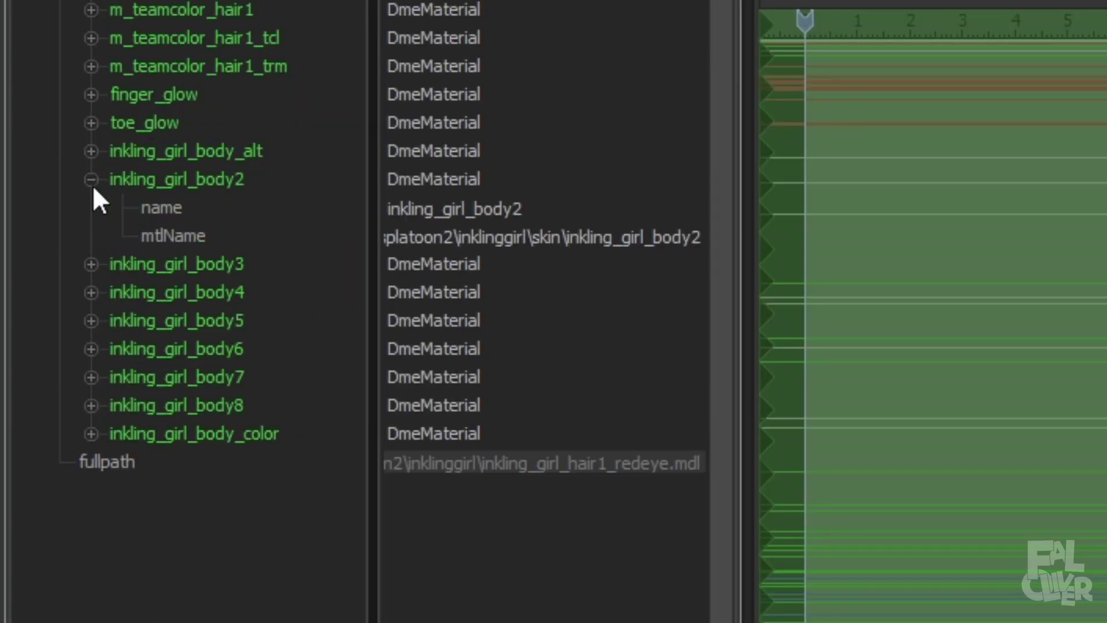
# Add a $basetexture string attribute to inkling_girl_body2, then remove it again
pyautogui.rightClick(185, 177)
pyautogui.moveTo(367, 421)
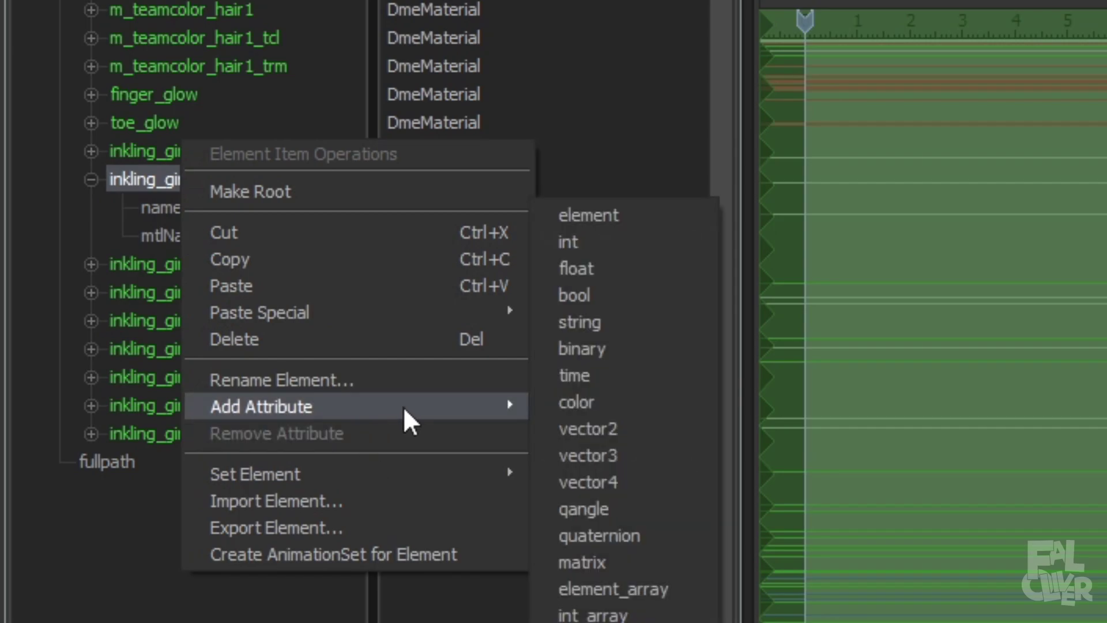
pyautogui.click(602, 321)
pyautogui.click(321, 292)
pyautogui.write('$')
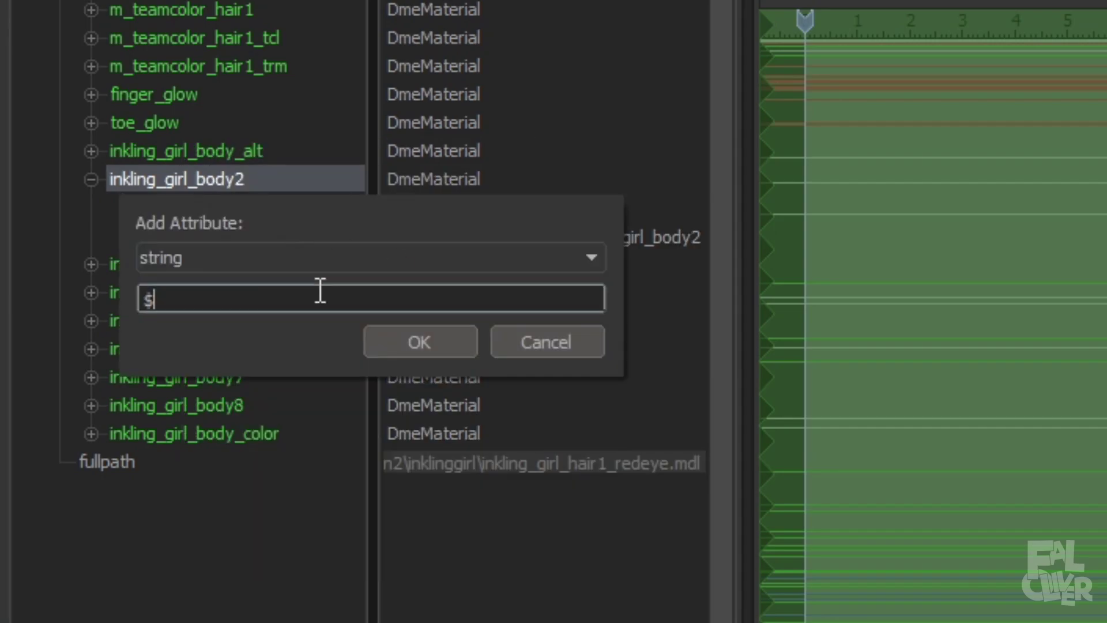
pyautogui.write('basetexture')
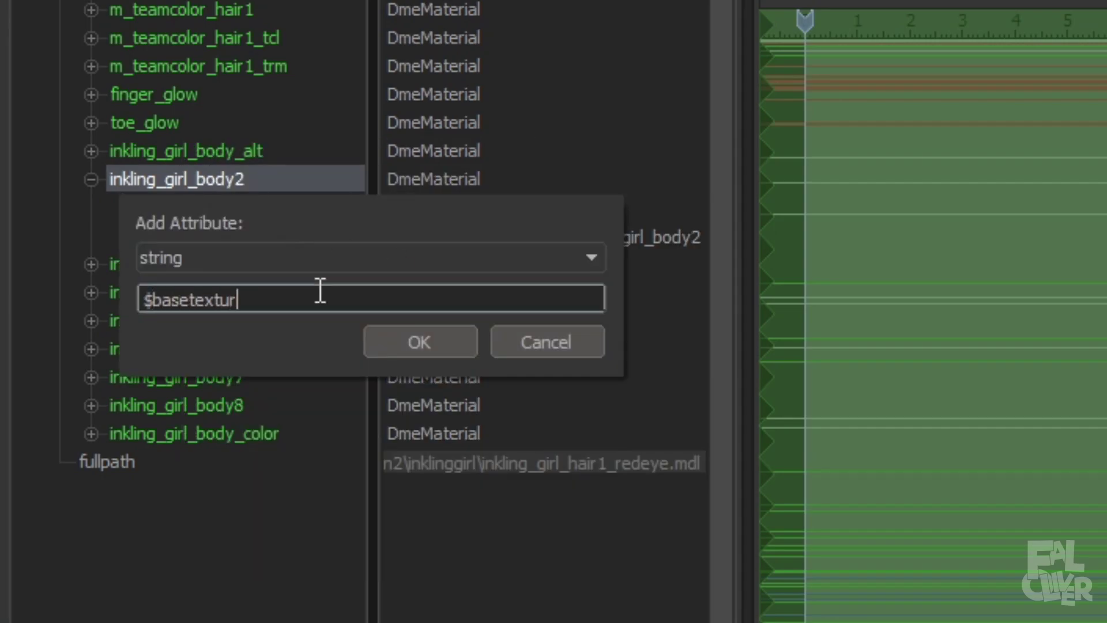
pyautogui.press('Return')
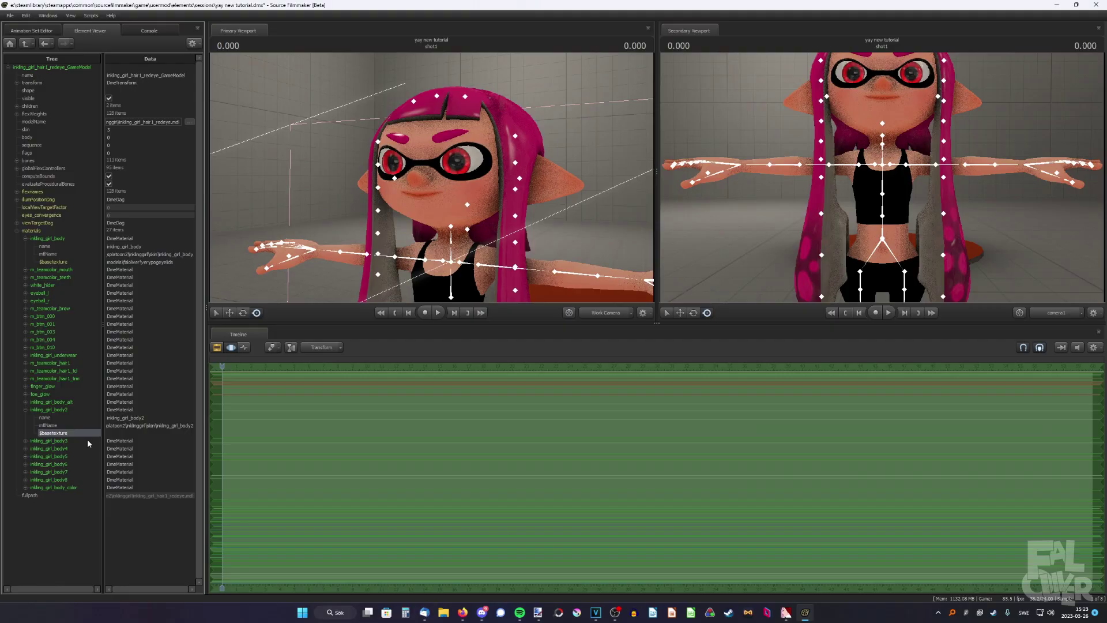
pyautogui.rightClick(52, 435)
pyautogui.click(75, 462)
# Give inkling_girl_body3 a $basetexture attribute set to the pasted verypogeyelids texture path
pyautogui.doubleClick(51, 434)
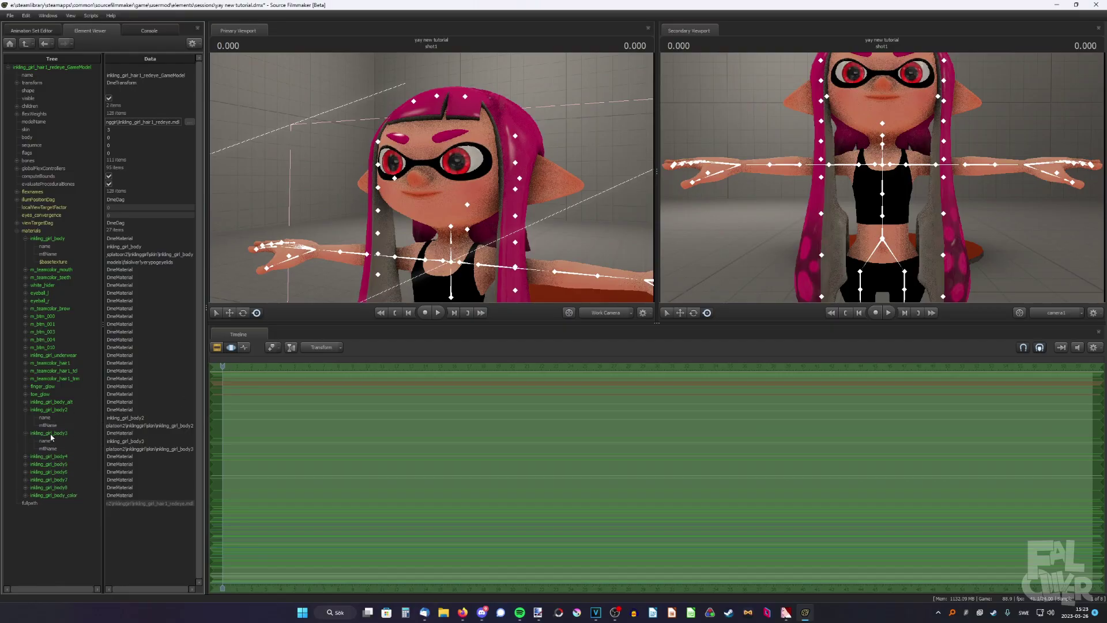
pyautogui.rightClick(51, 436)
pyautogui.click(91, 498)
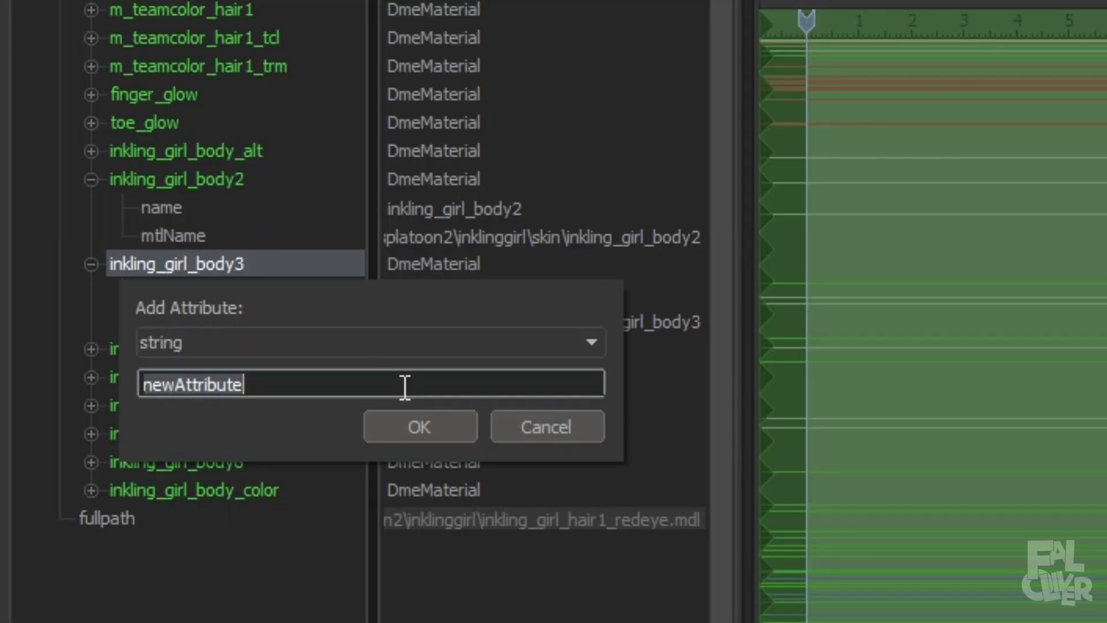
pyautogui.write('$basetexture')
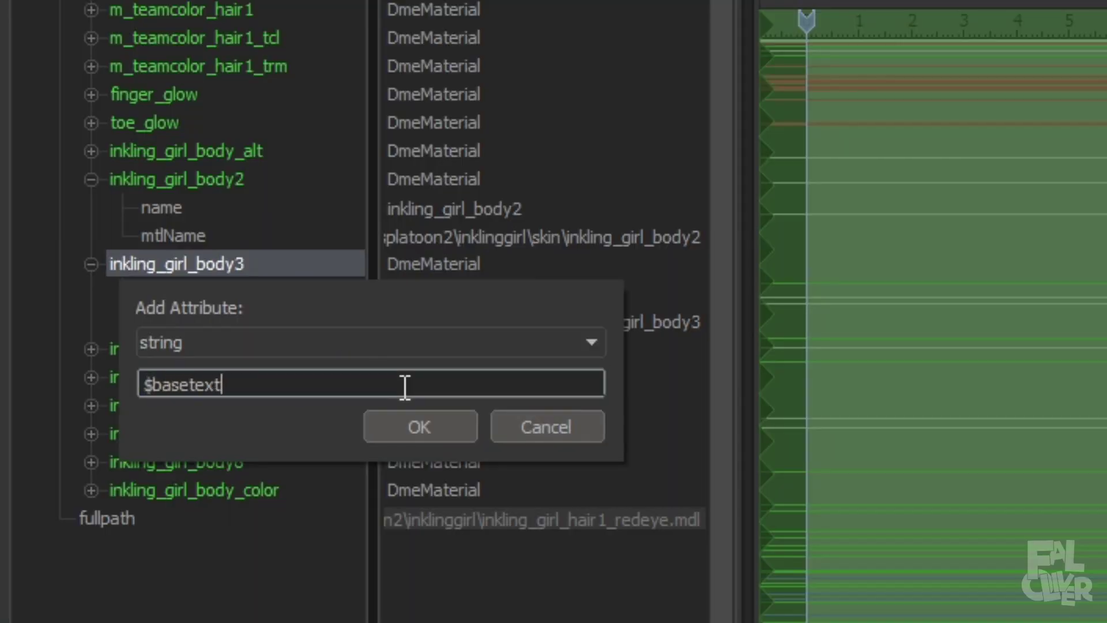
pyautogui.press('Return')
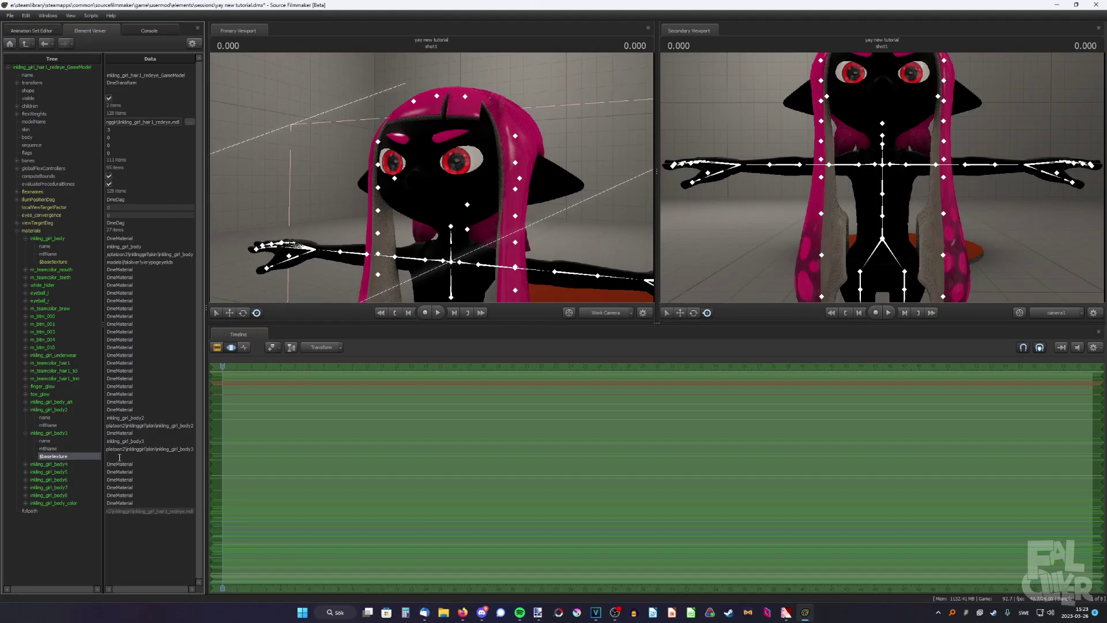
pyautogui.click(119, 456)
pyautogui.write('models\\falolver\\verypogeyelids')
pyautogui.press('Return')
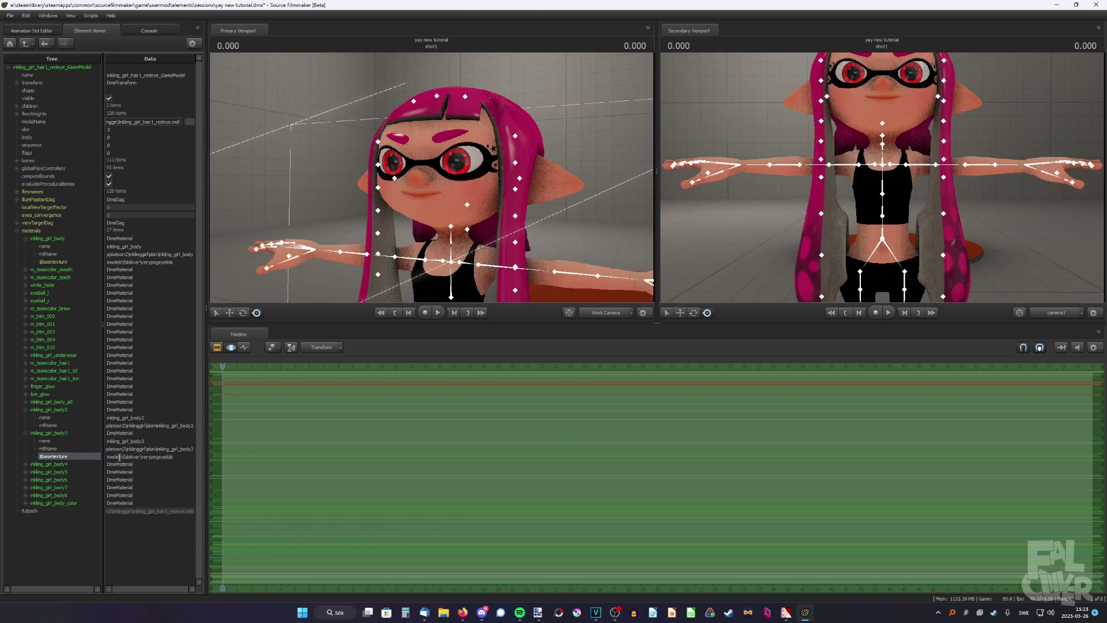
pyautogui.moveTo(347, 197); pyautogui.dragTo(433, 181)
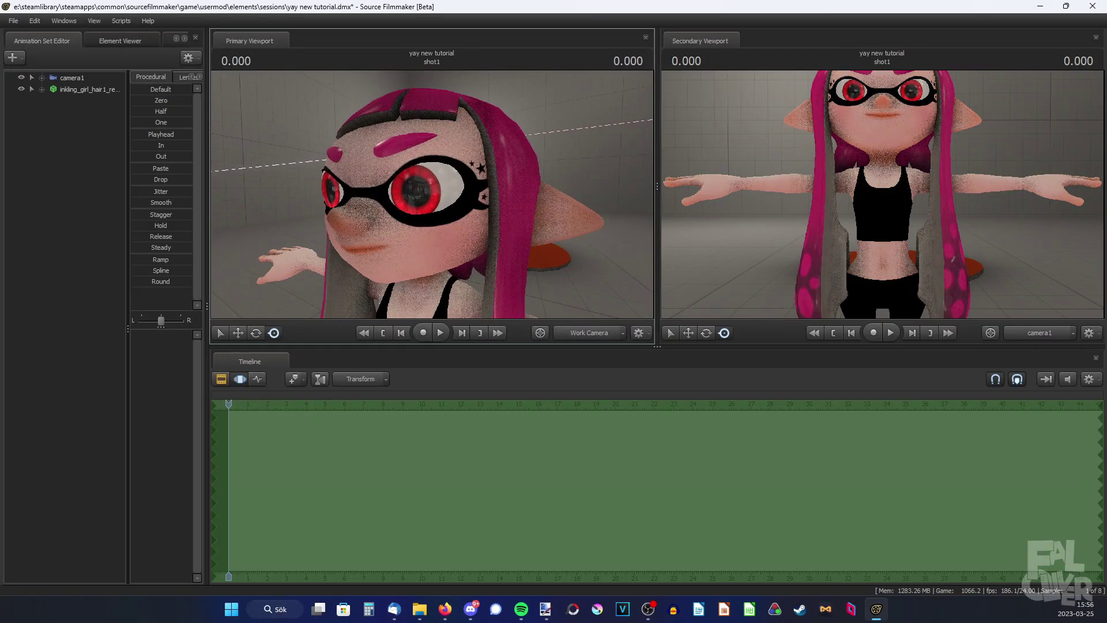
pyautogui.moveTo(433, 196)
pyautogui.mouseDown()
pyautogui.moveTo(398, 189)
pyautogui.moveTo(433, 198)
pyautogui.mouseUp()
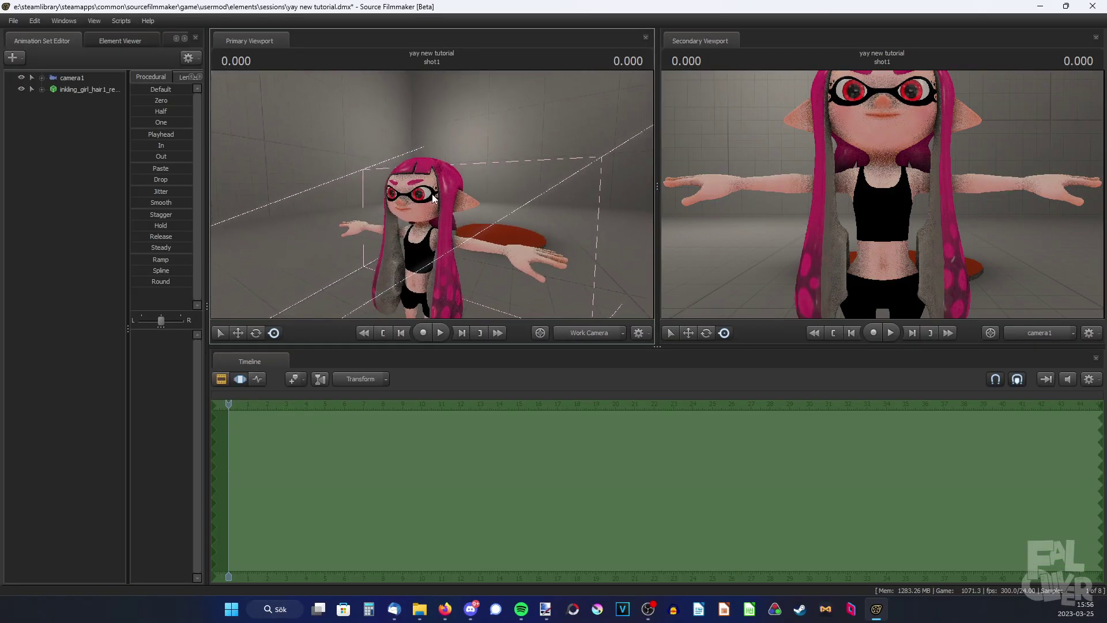